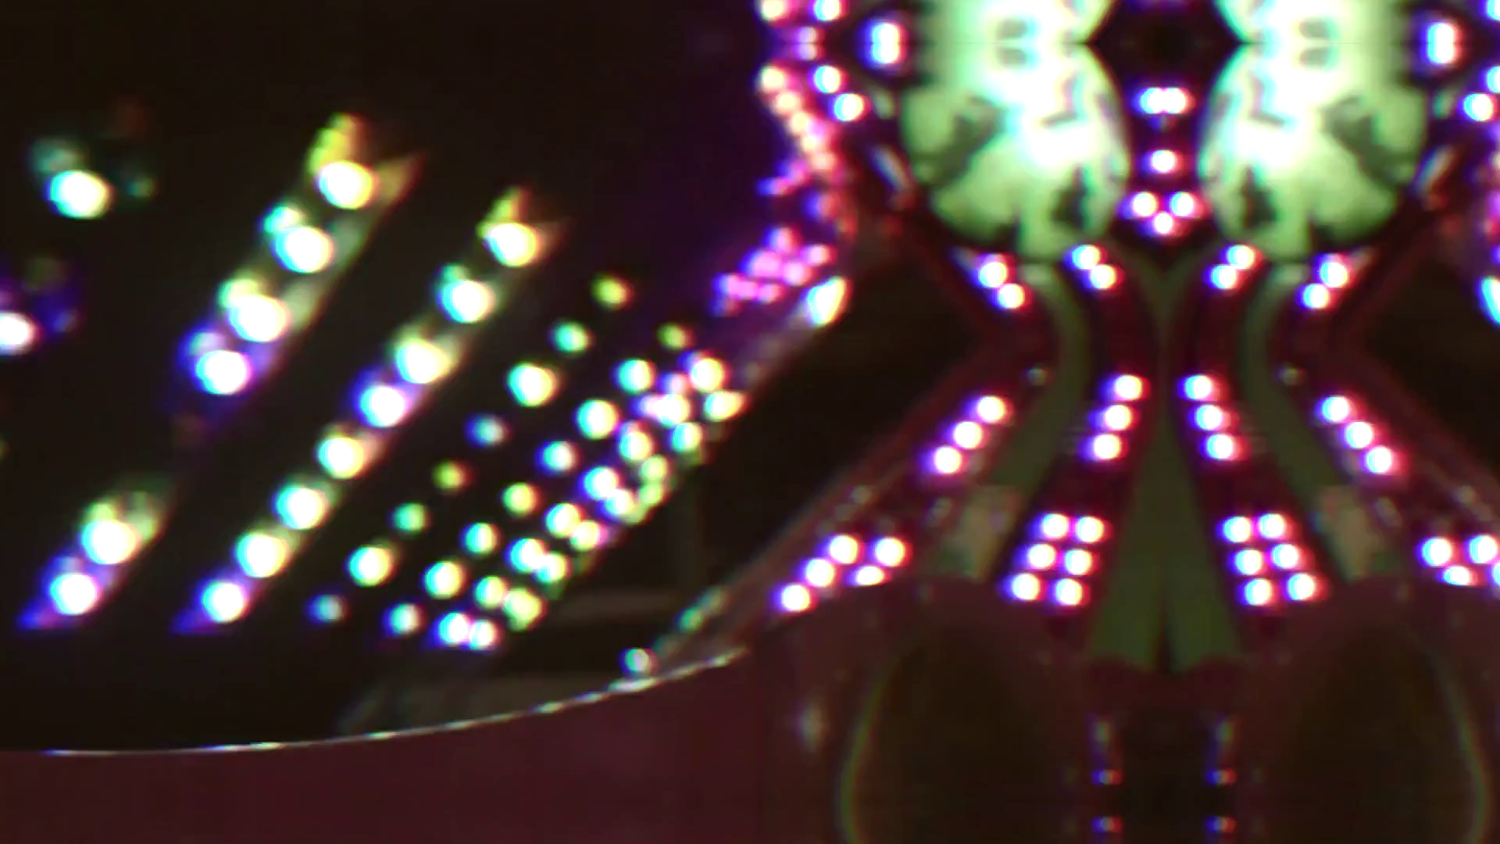
- Leave full-screen playback and scroll the timeline to the Dive into Water and Roller Coasters clips
key("Escape")
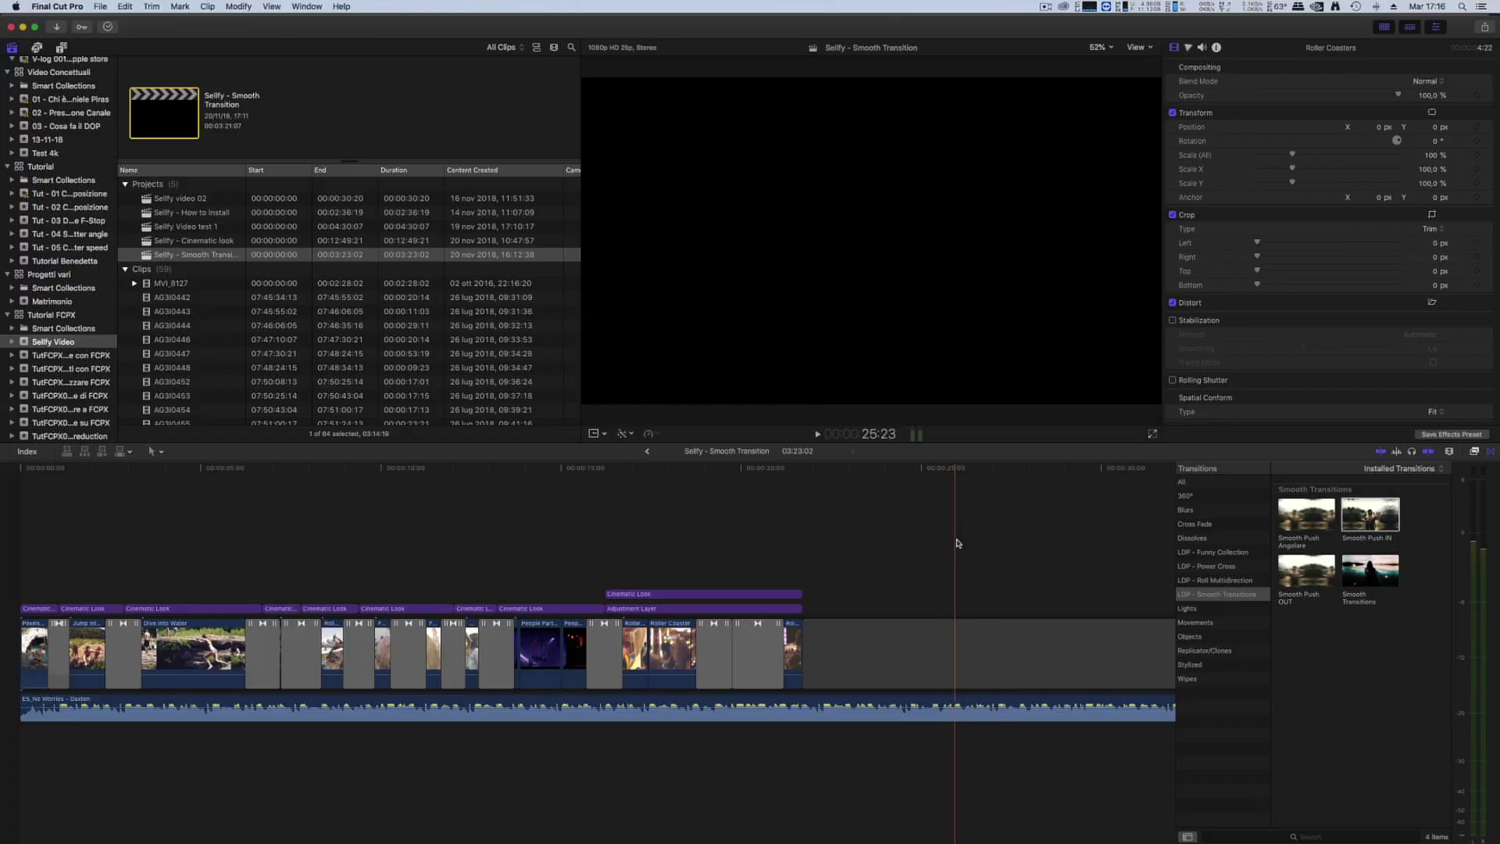
scroll(899, 559, "right", 10)
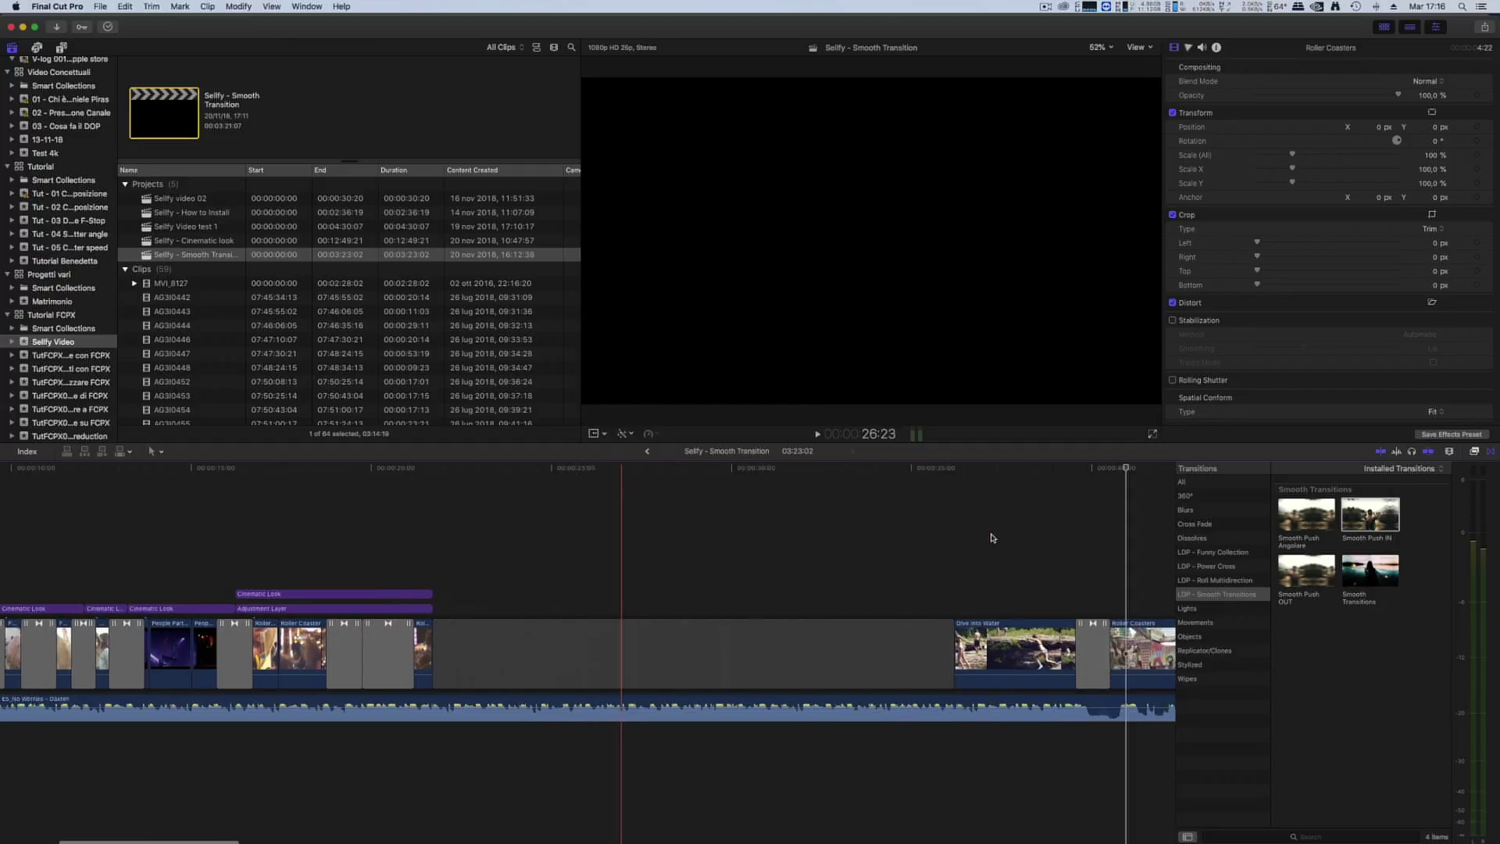
scroll(781, 579, "right", 2)
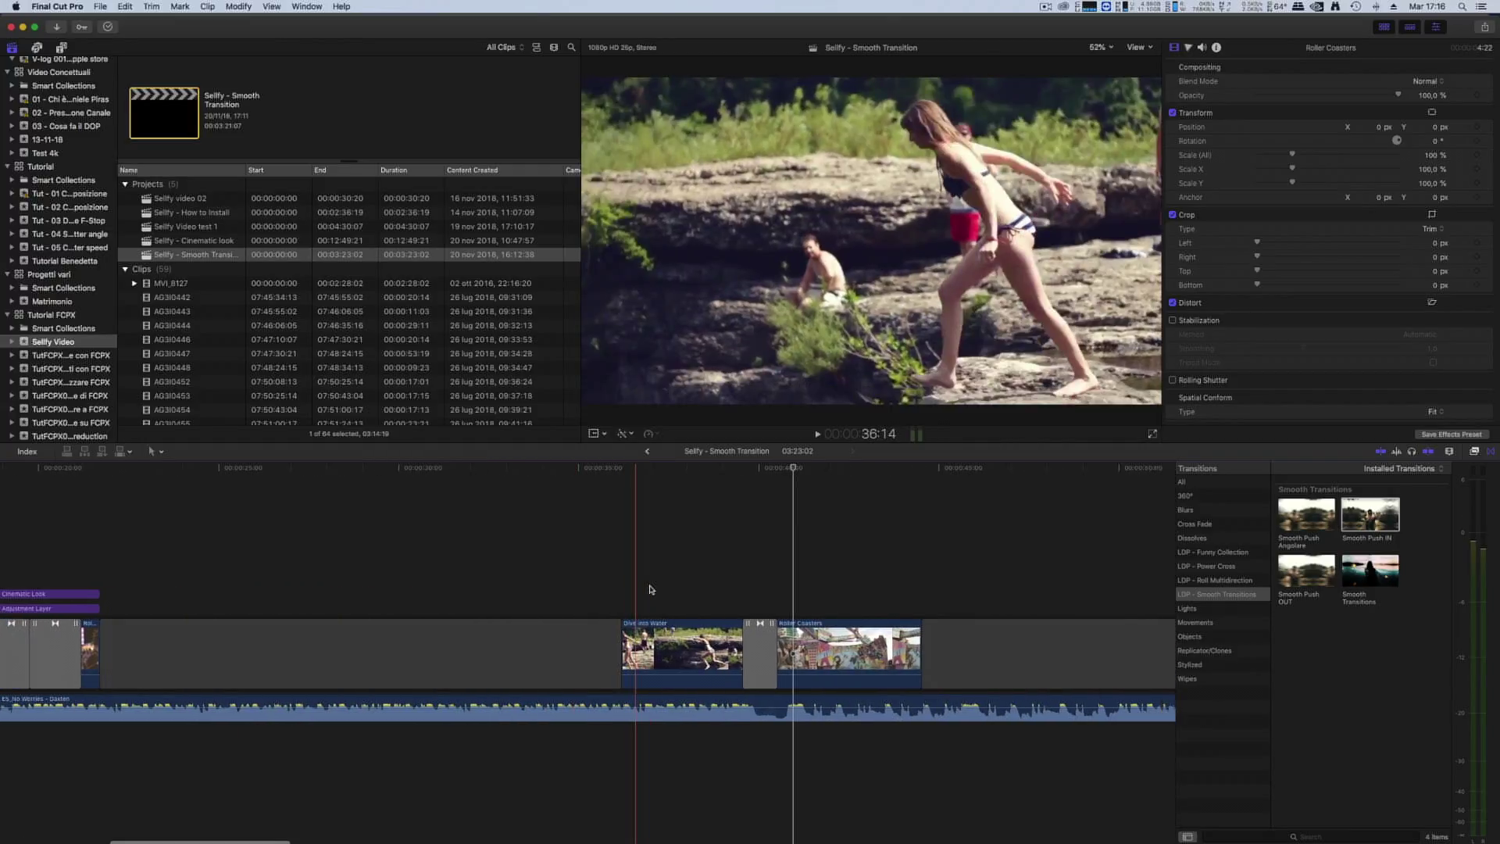
scroll(640, 574, "right", 5)
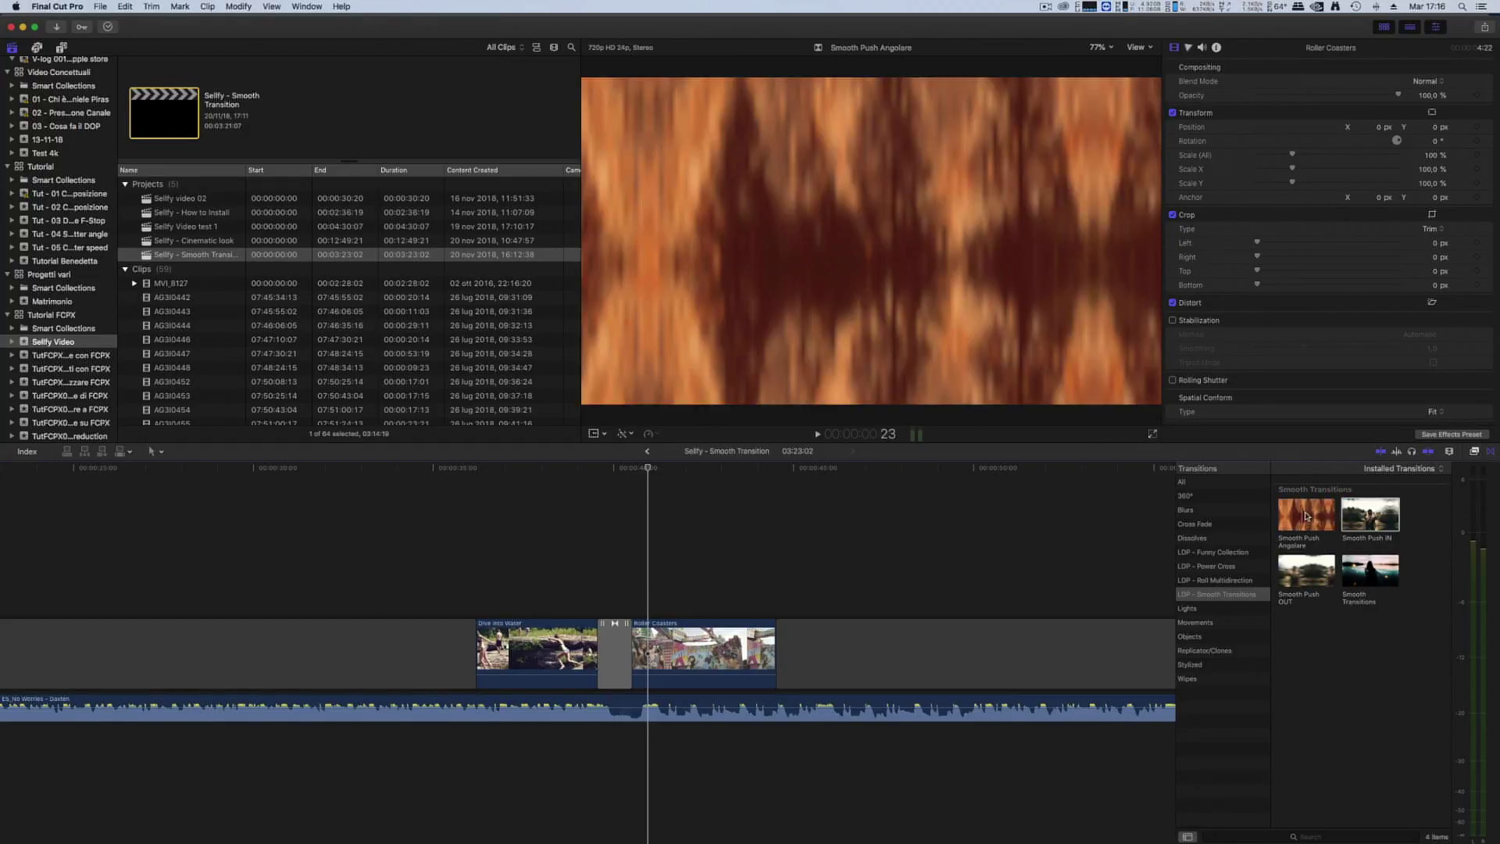
- Drop Smooth Push Angolare on the cut between the clips, keeping movement Movimento 01
left_click_drag(1307, 530, 614, 644)
left_click_drag(614, 469, 585, 485)
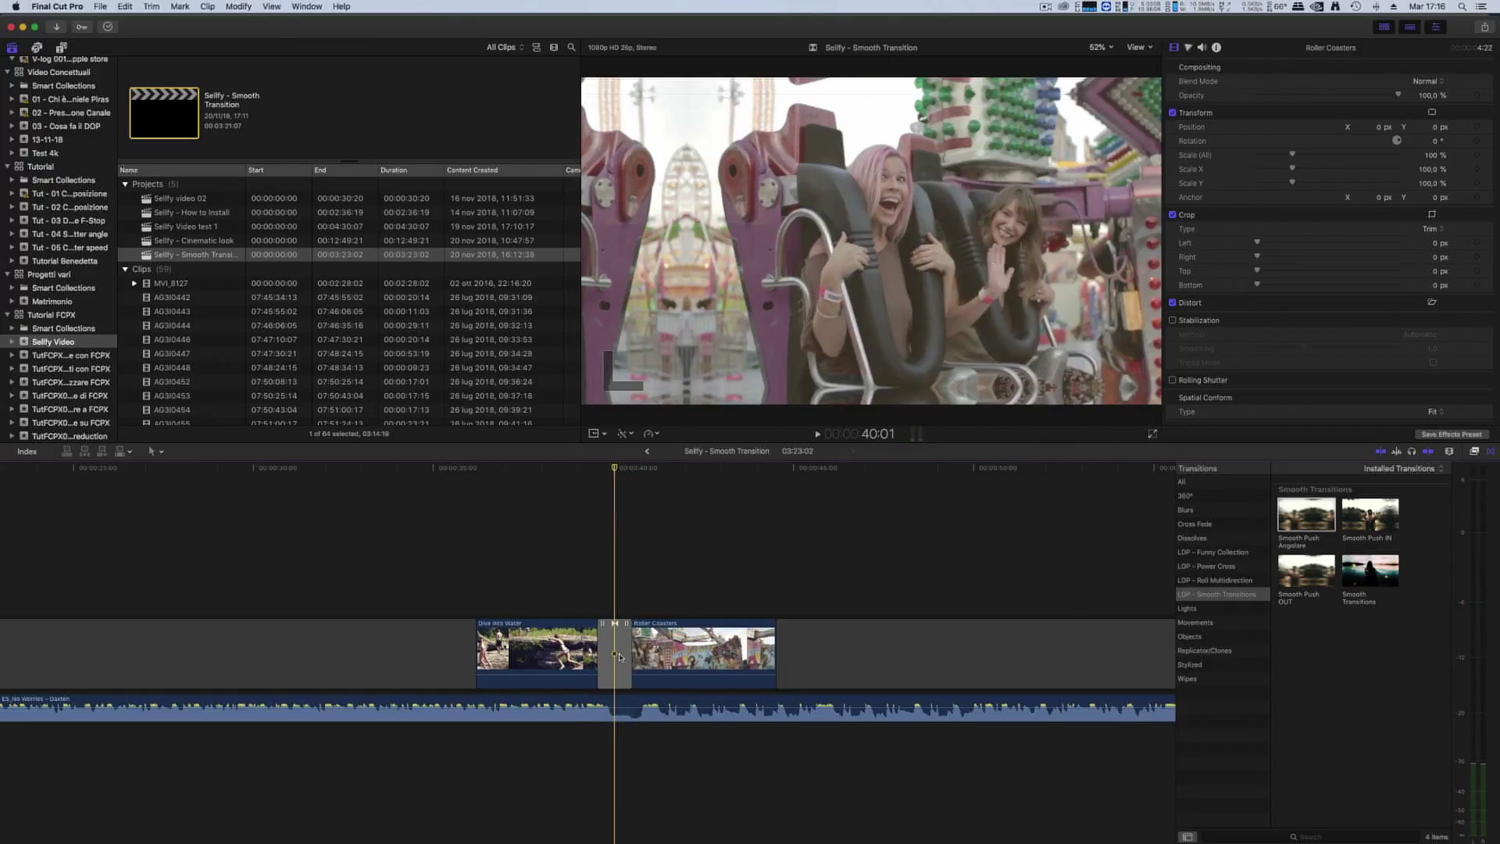
left_click(614, 624)
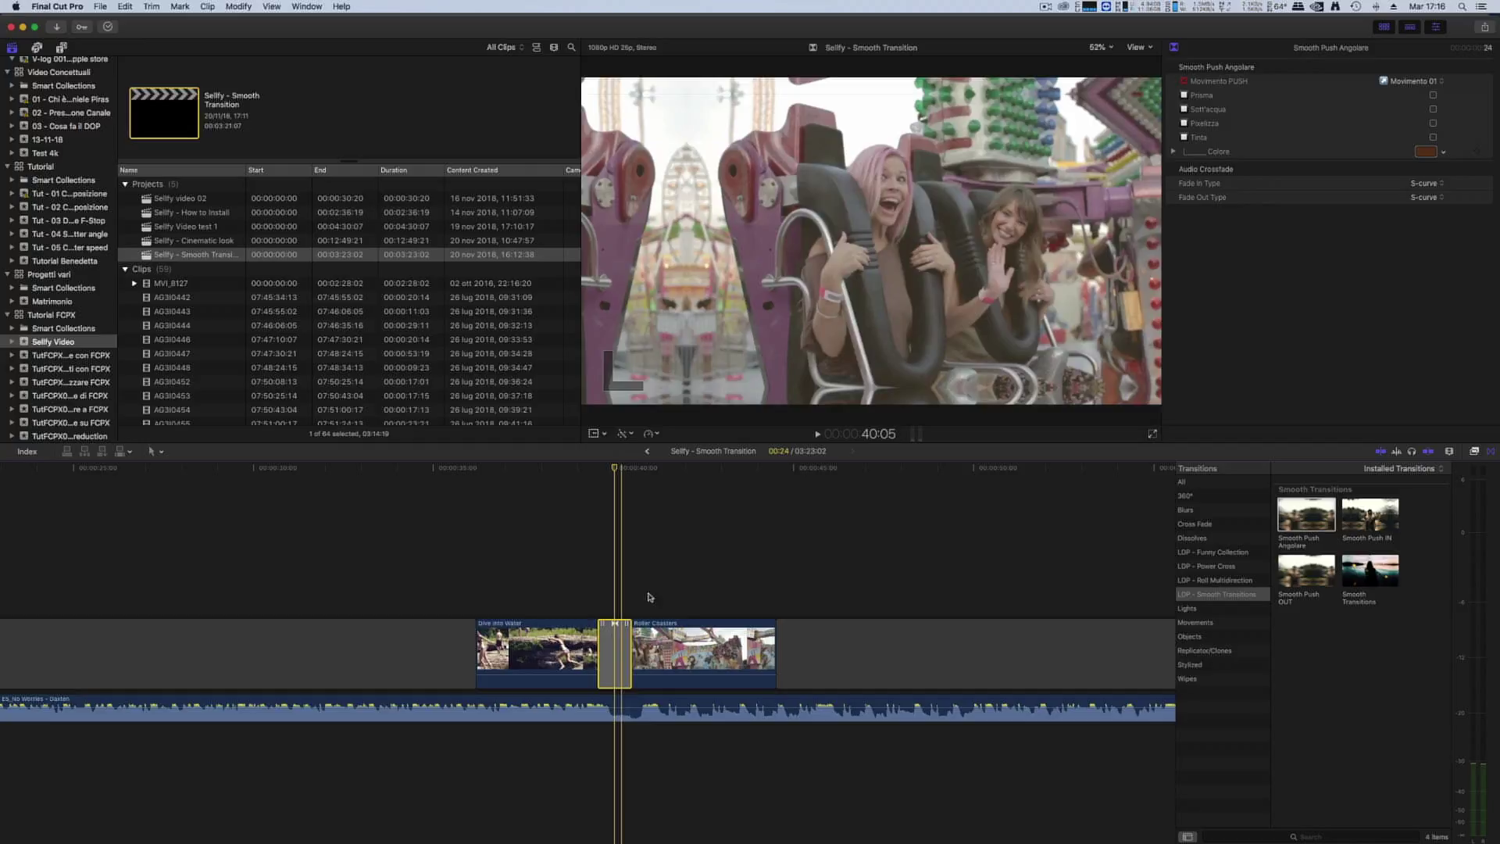
left_click(1414, 81)
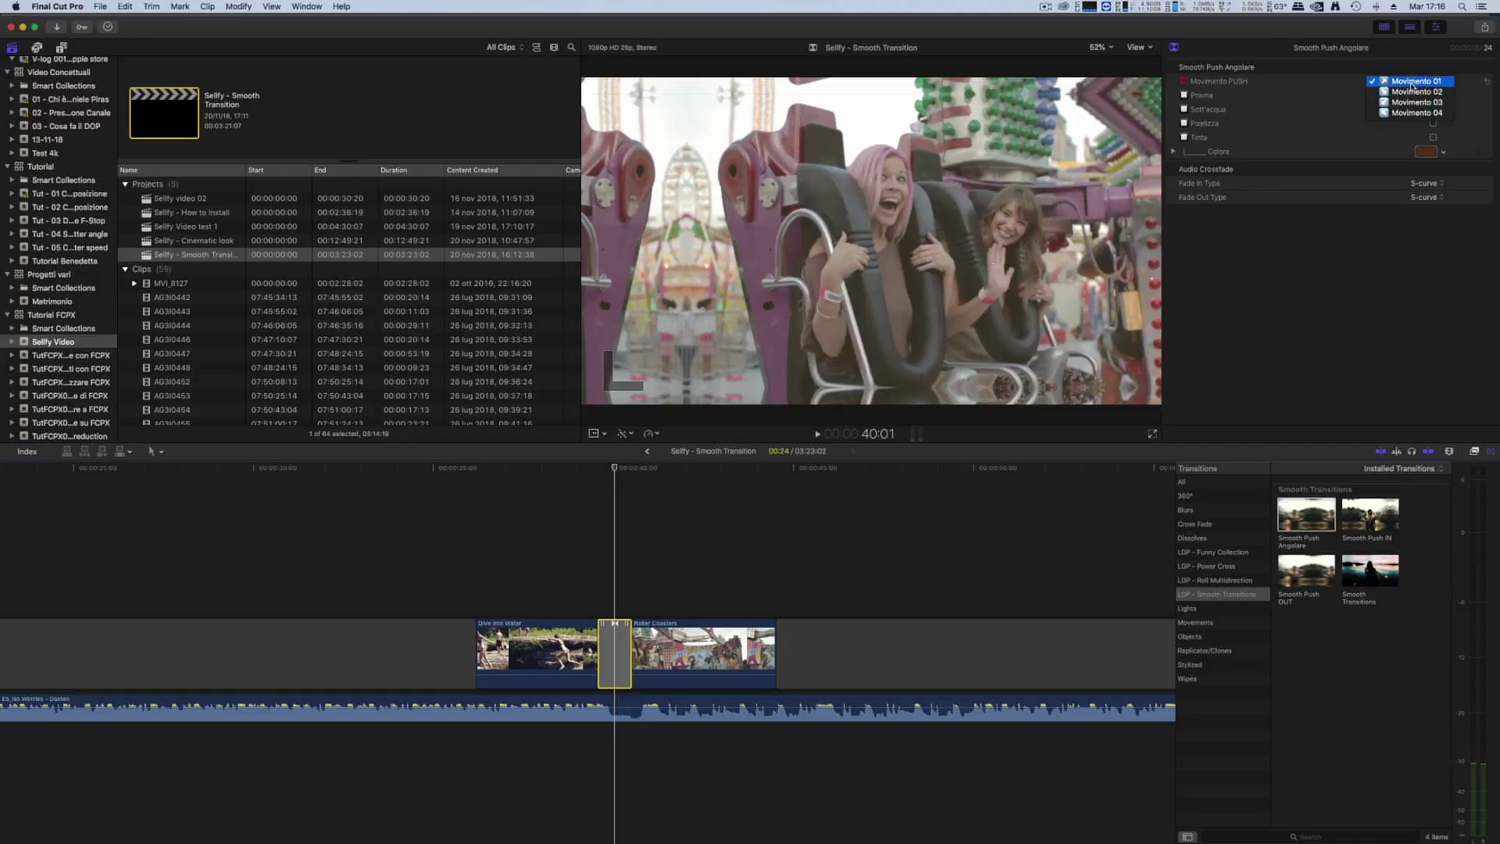
left_click(1331, 95)
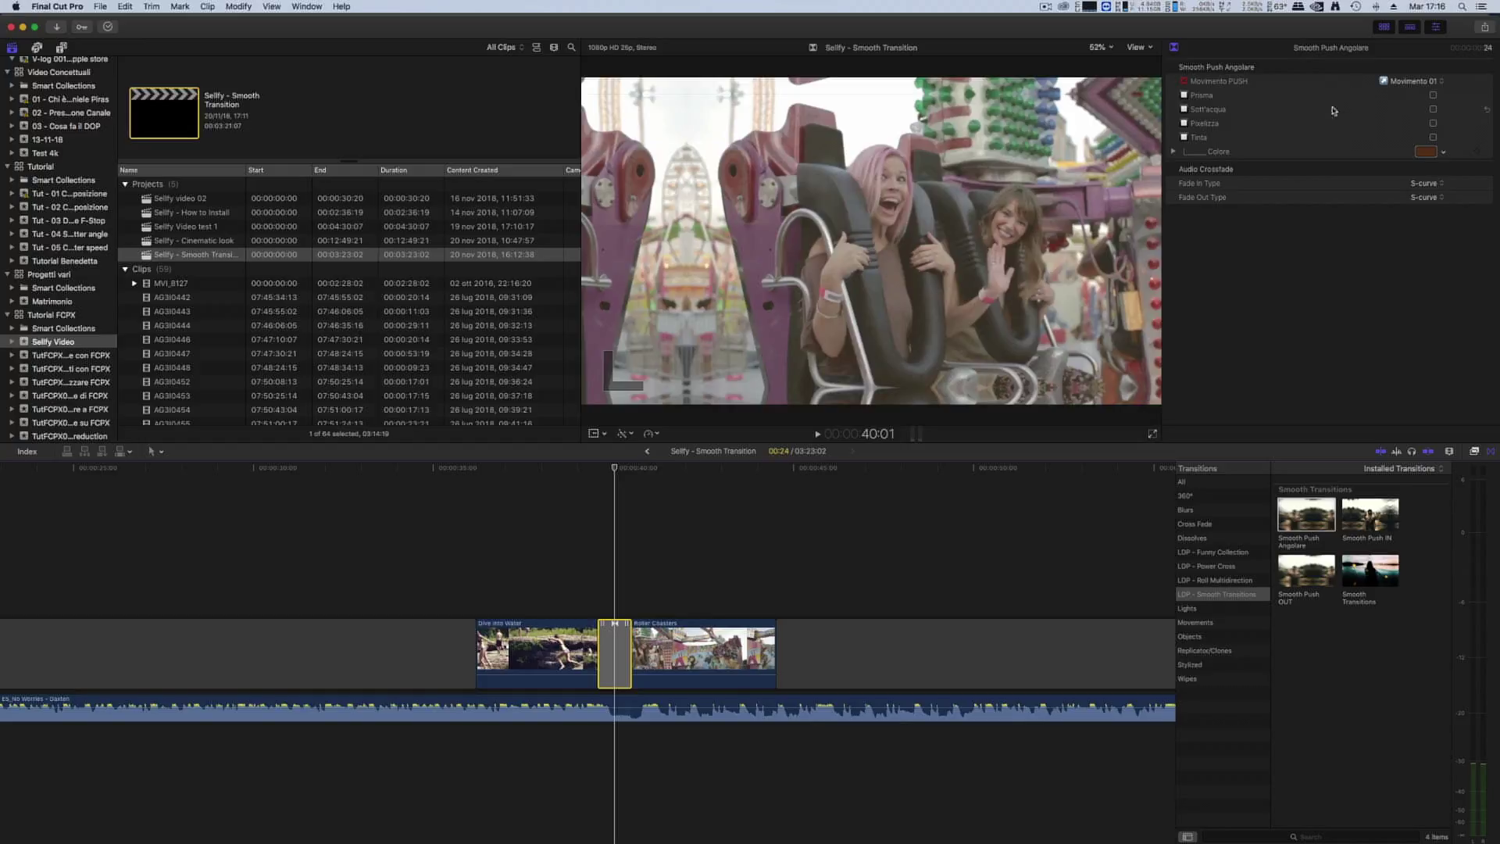
- Try the Prisma, Sott'acqua and Tinta looks, then switch them off again
left_click(1433, 95)
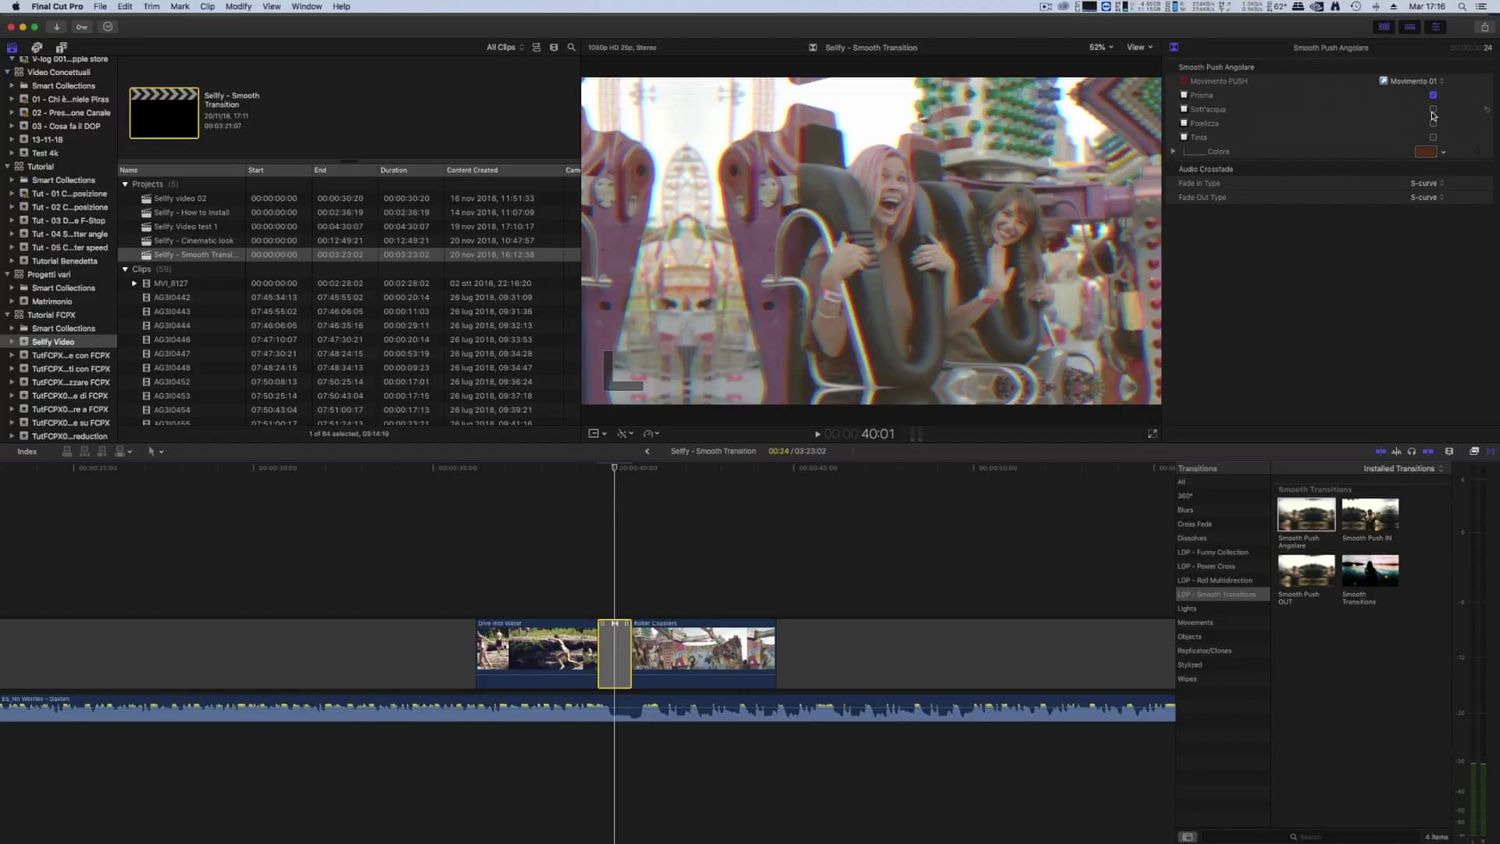
left_click(1433, 110)
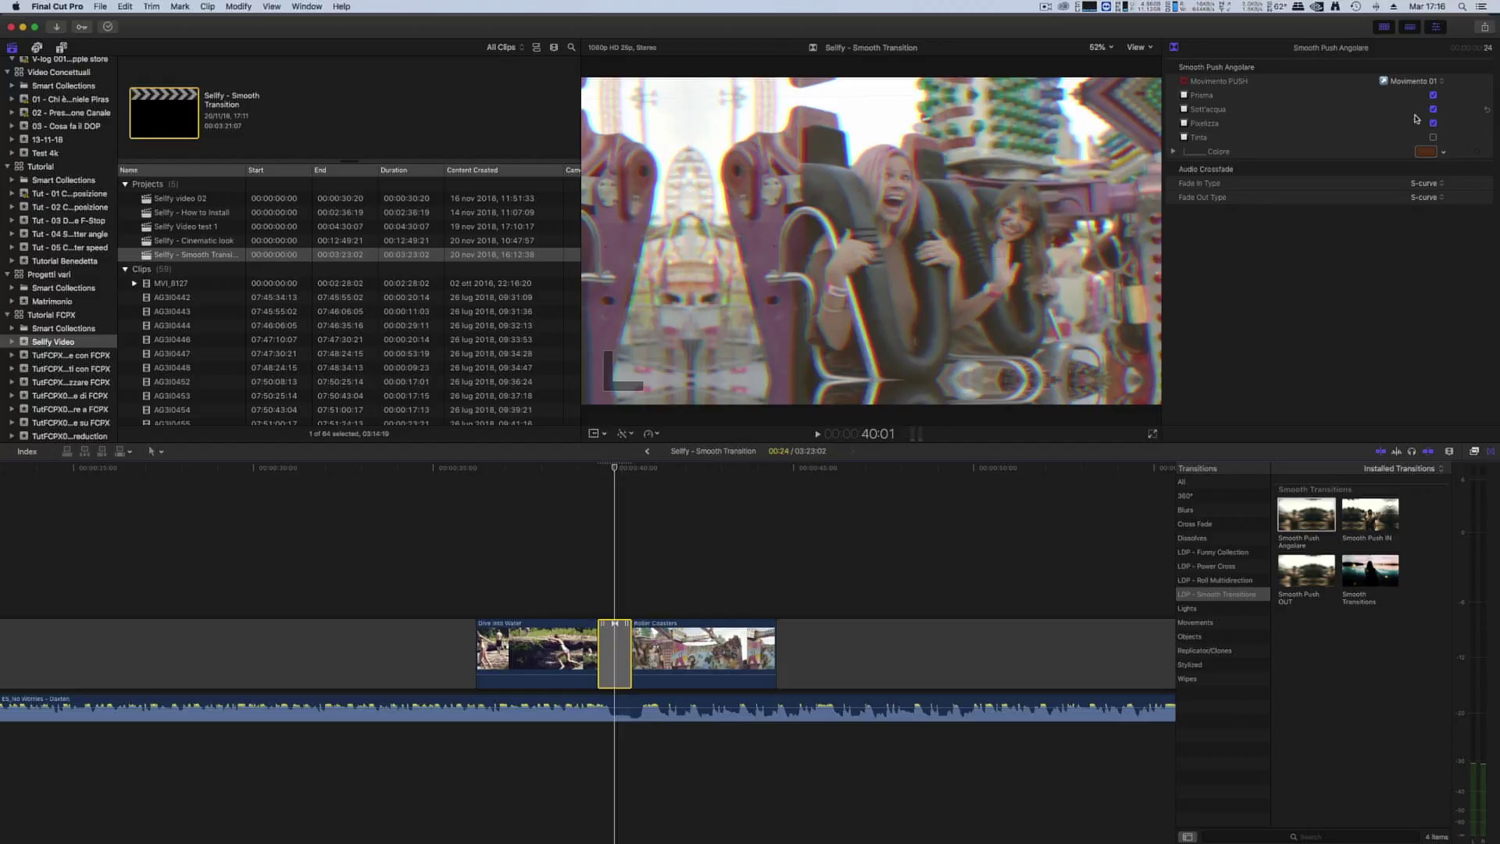
left_click(1433, 138)
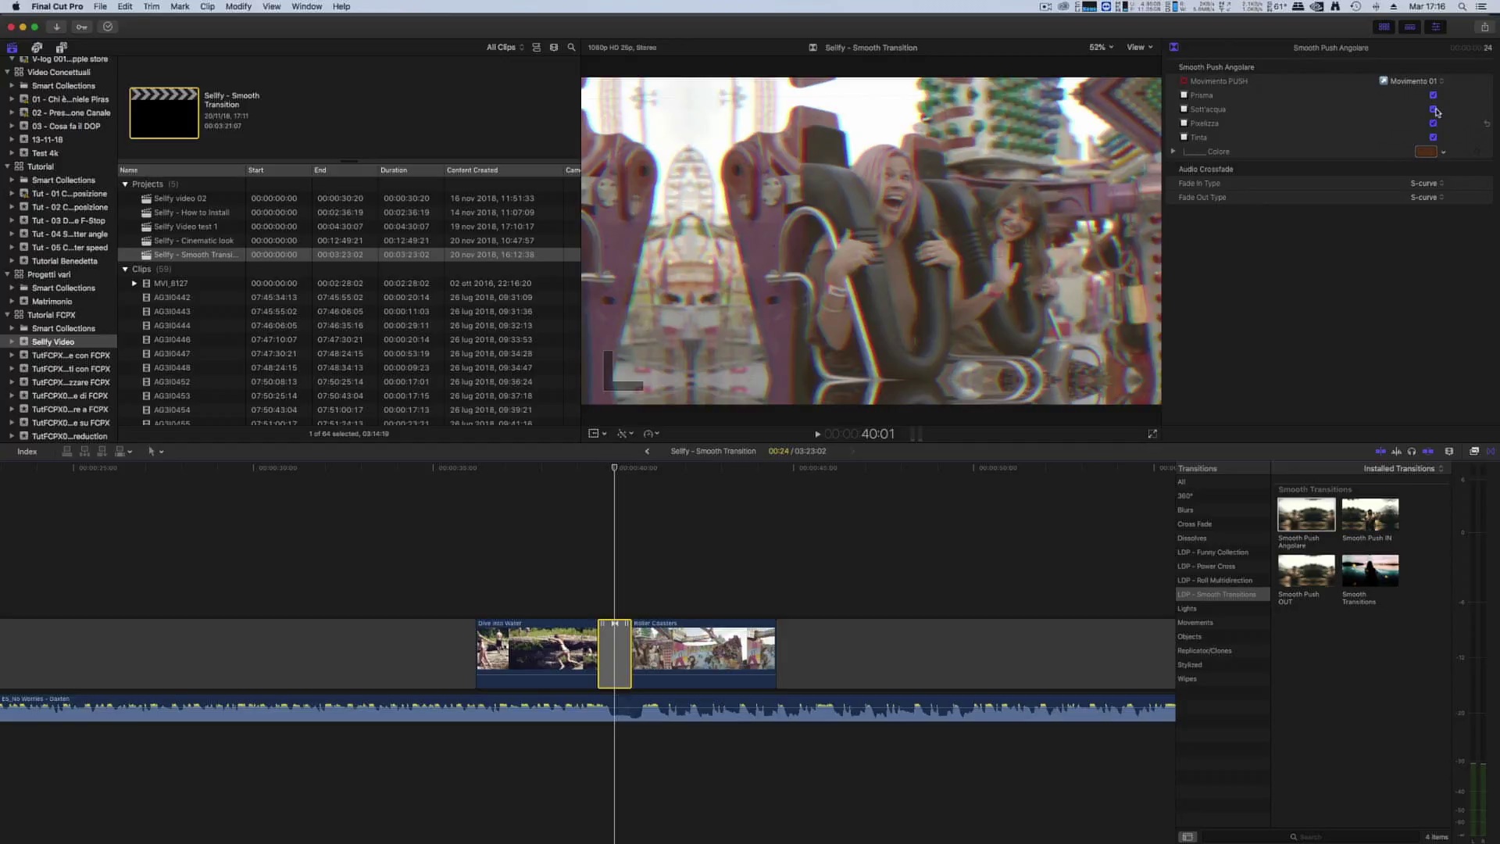
left_click(1434, 110)
left_click(1434, 139)
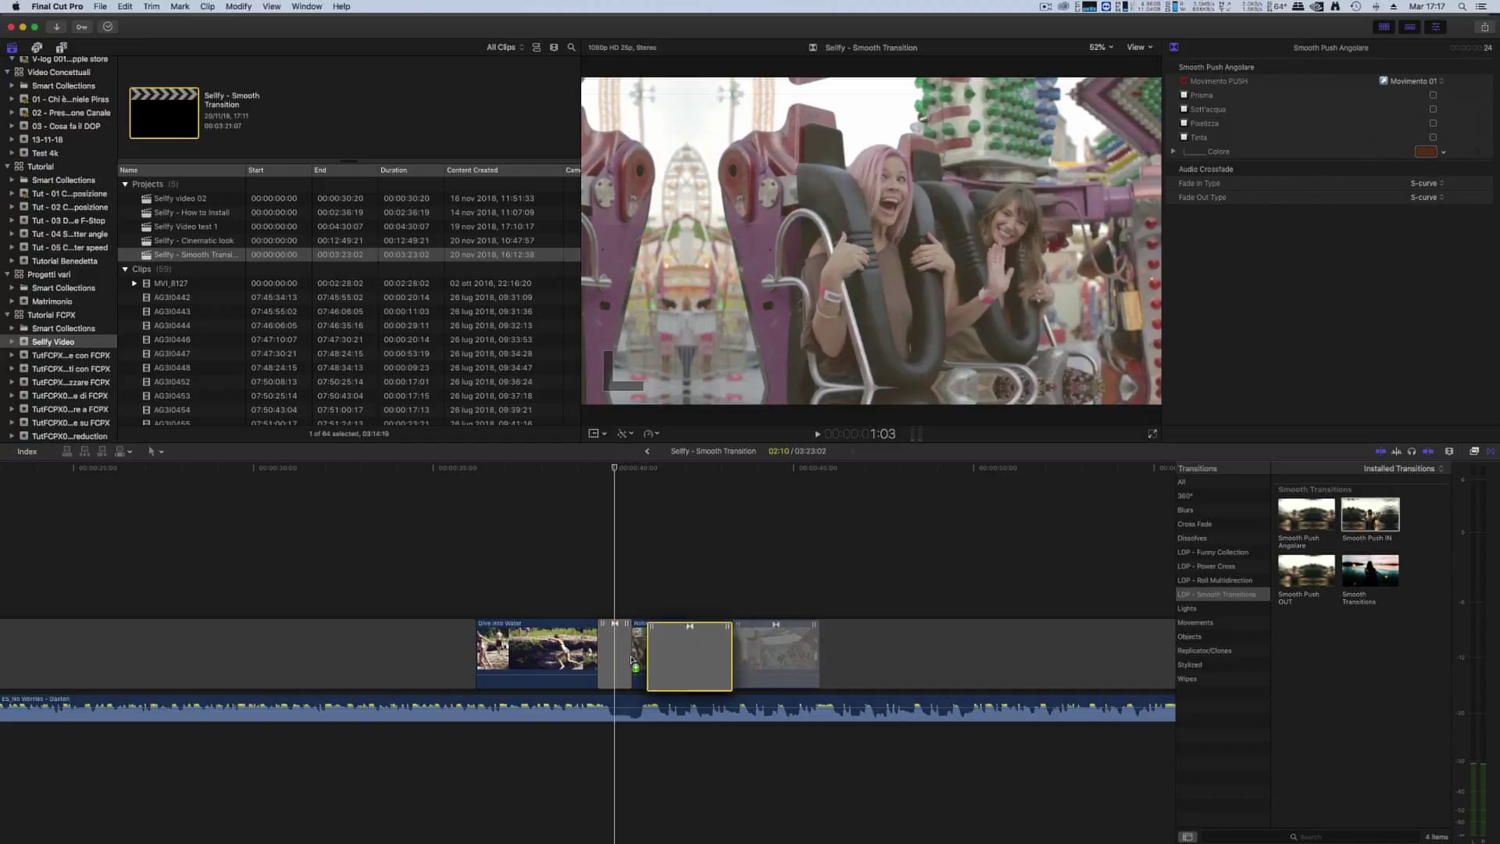
- Replace the transition with Smooth Push IN and preview it with direction Basso
left_click_drag(1370, 514, 614, 652)
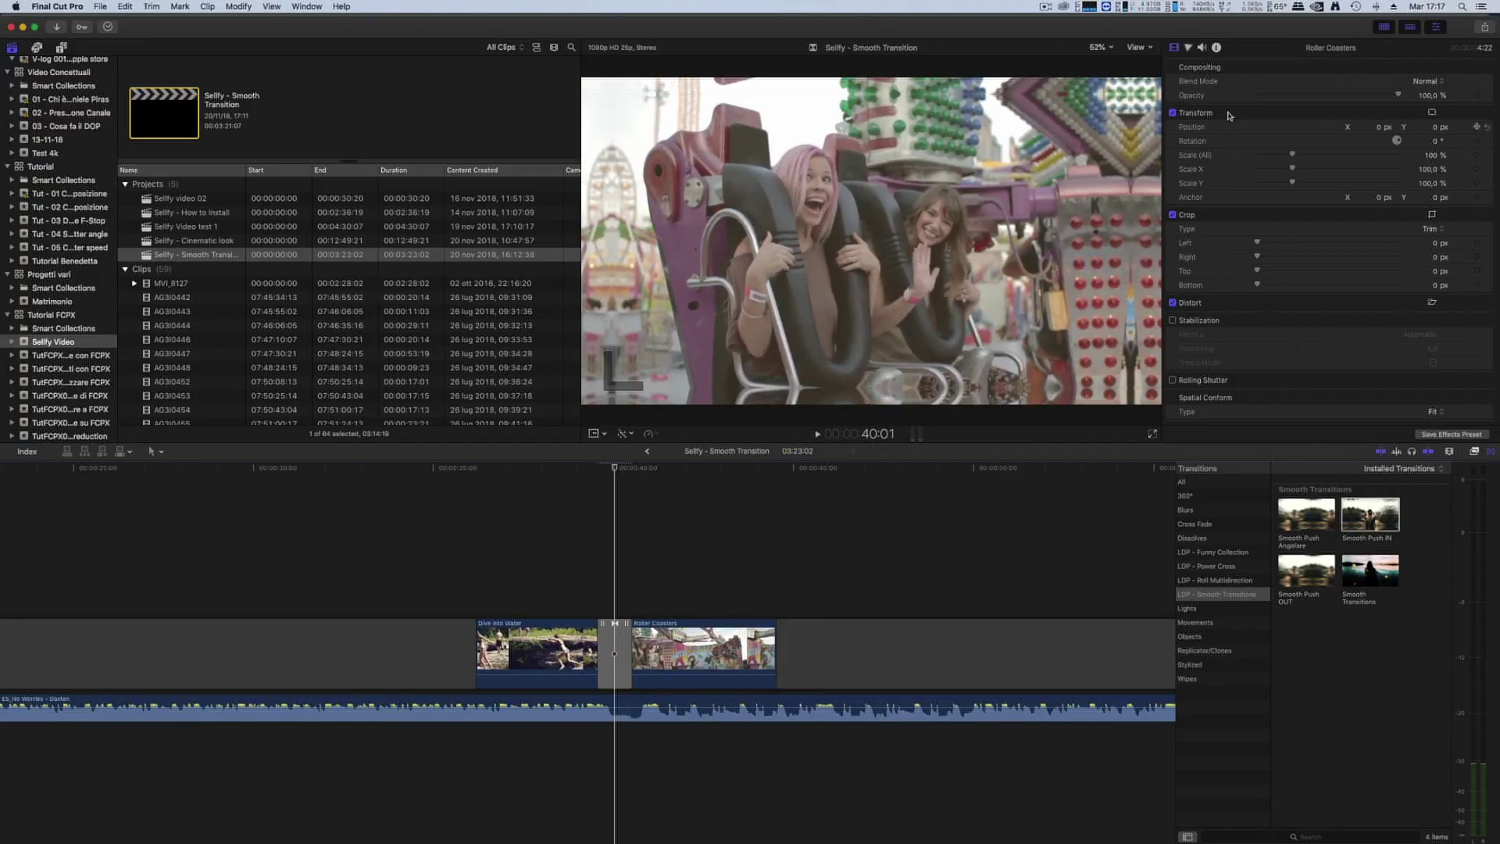
left_click(618, 652)
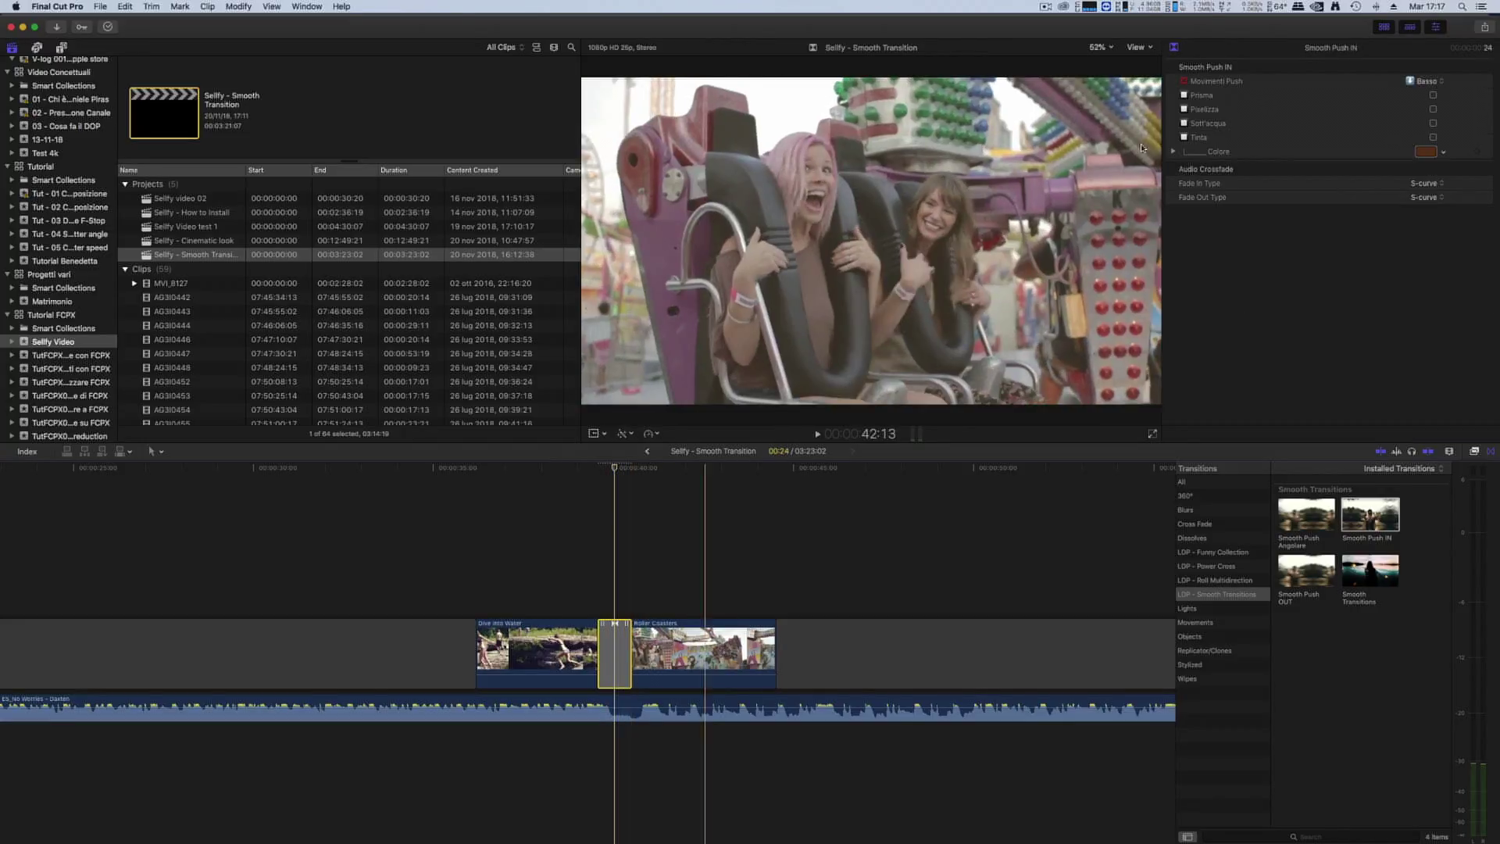
left_click(1436, 83)
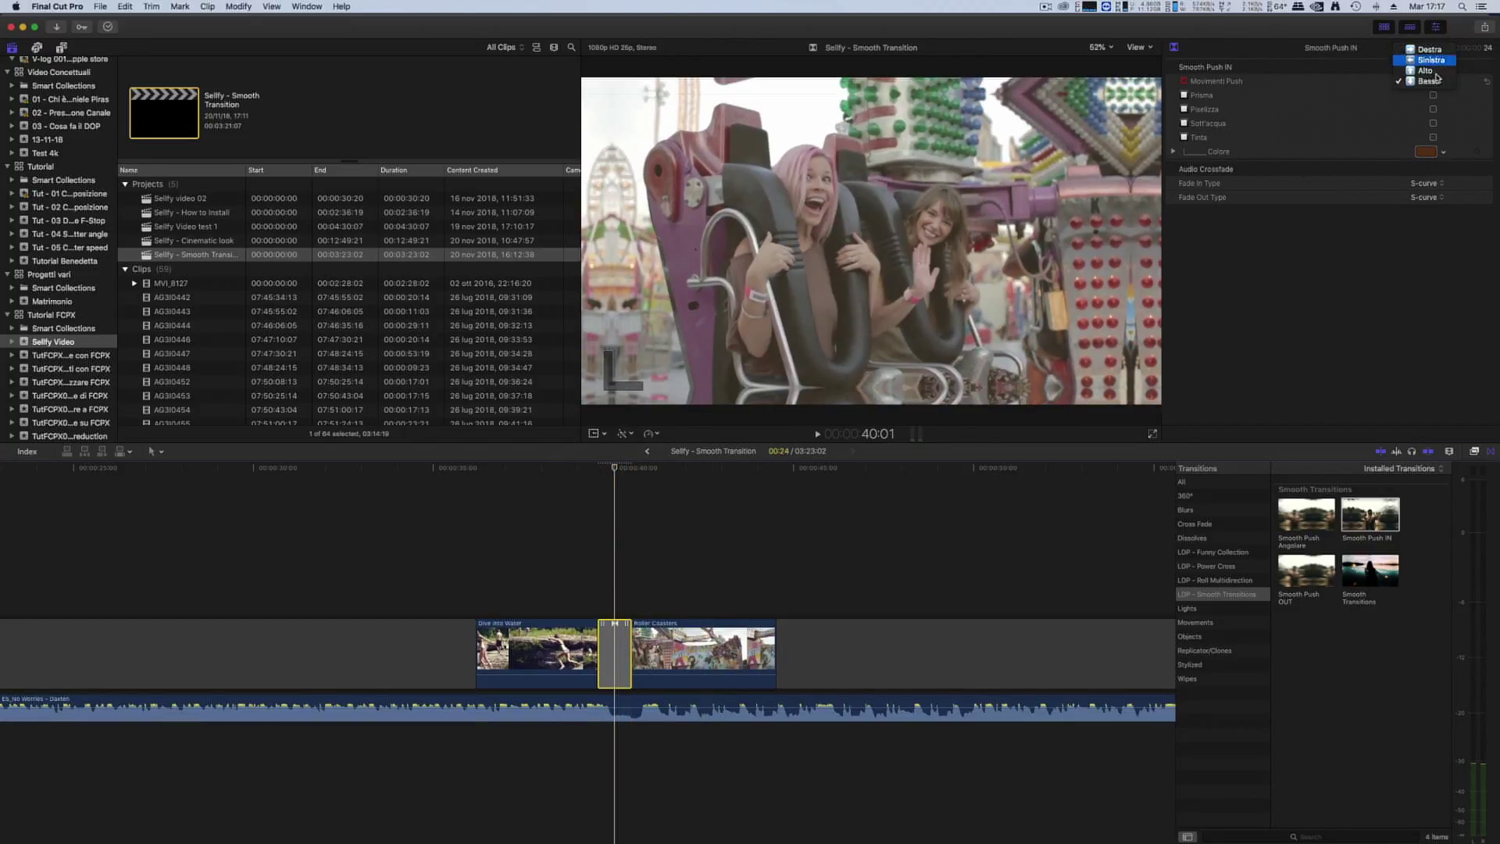
left_click(1435, 82)
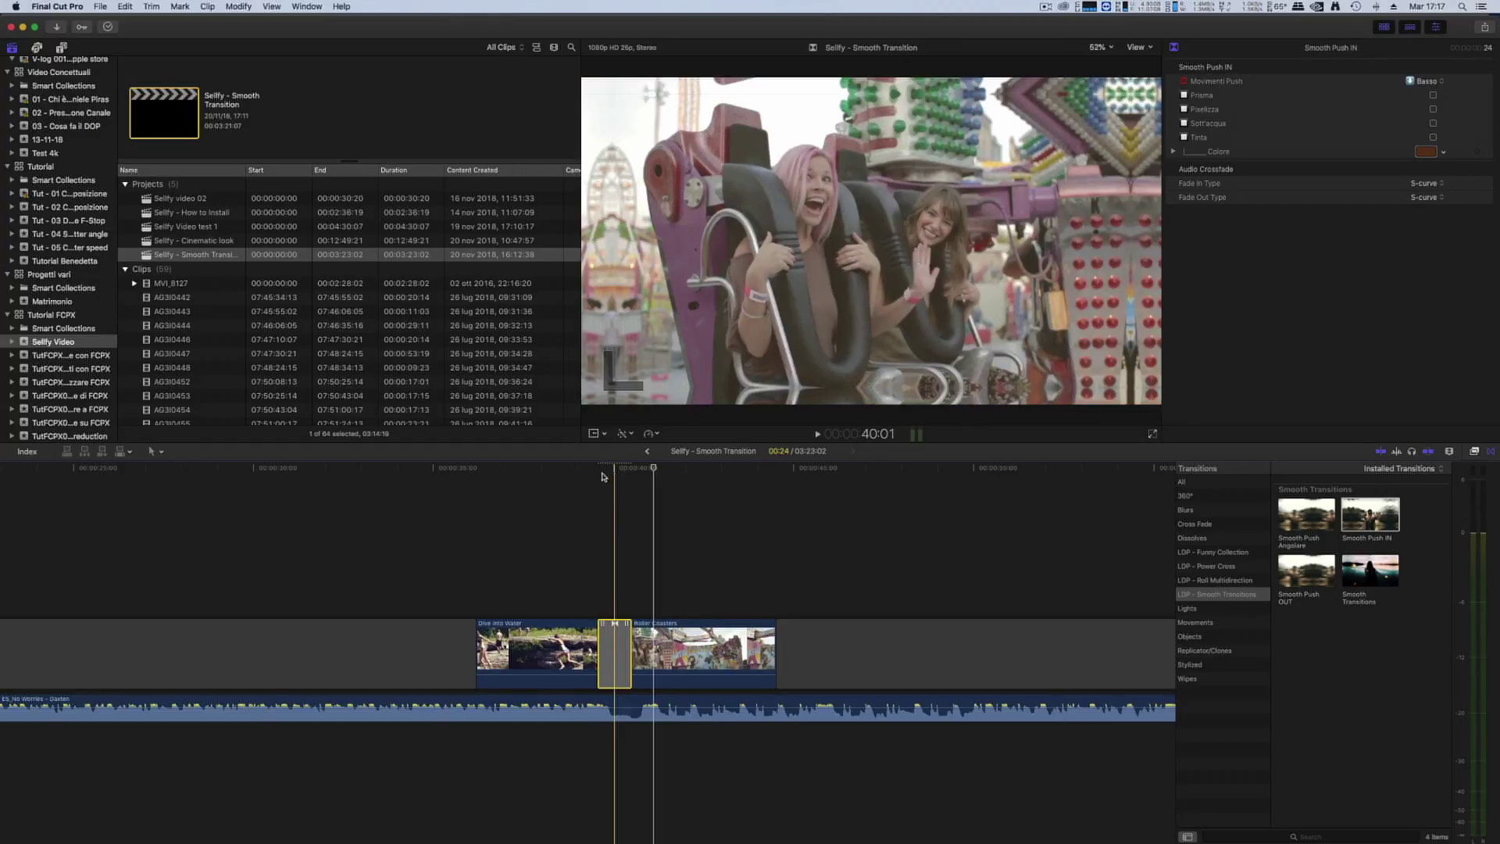
key("space")
key("space")
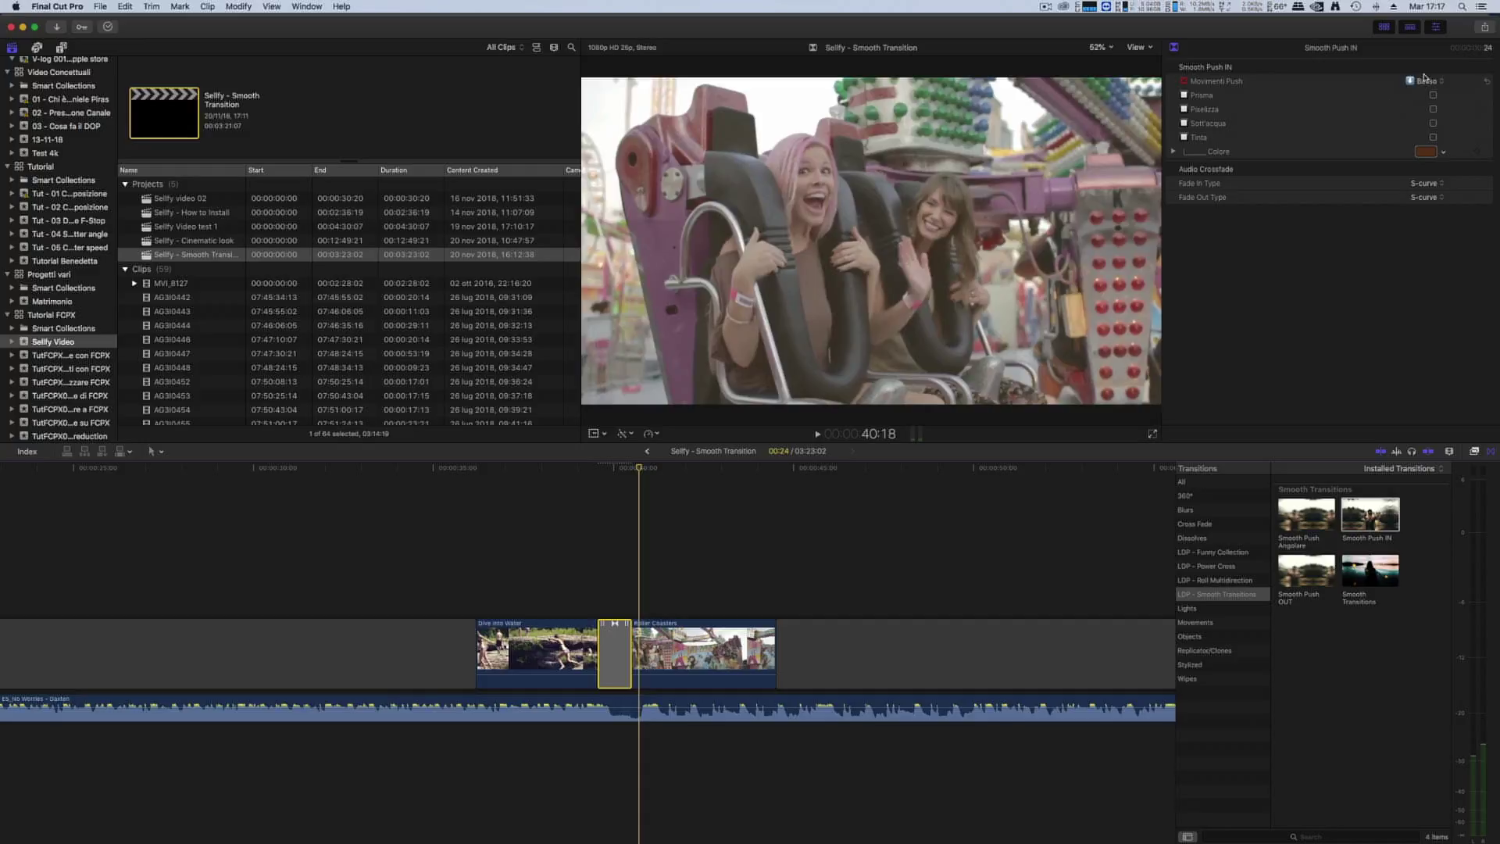
- Change the push direction to Destra and preview the result
left_click(1424, 78)
left_click(1430, 50)
left_click(589, 496)
key("space")
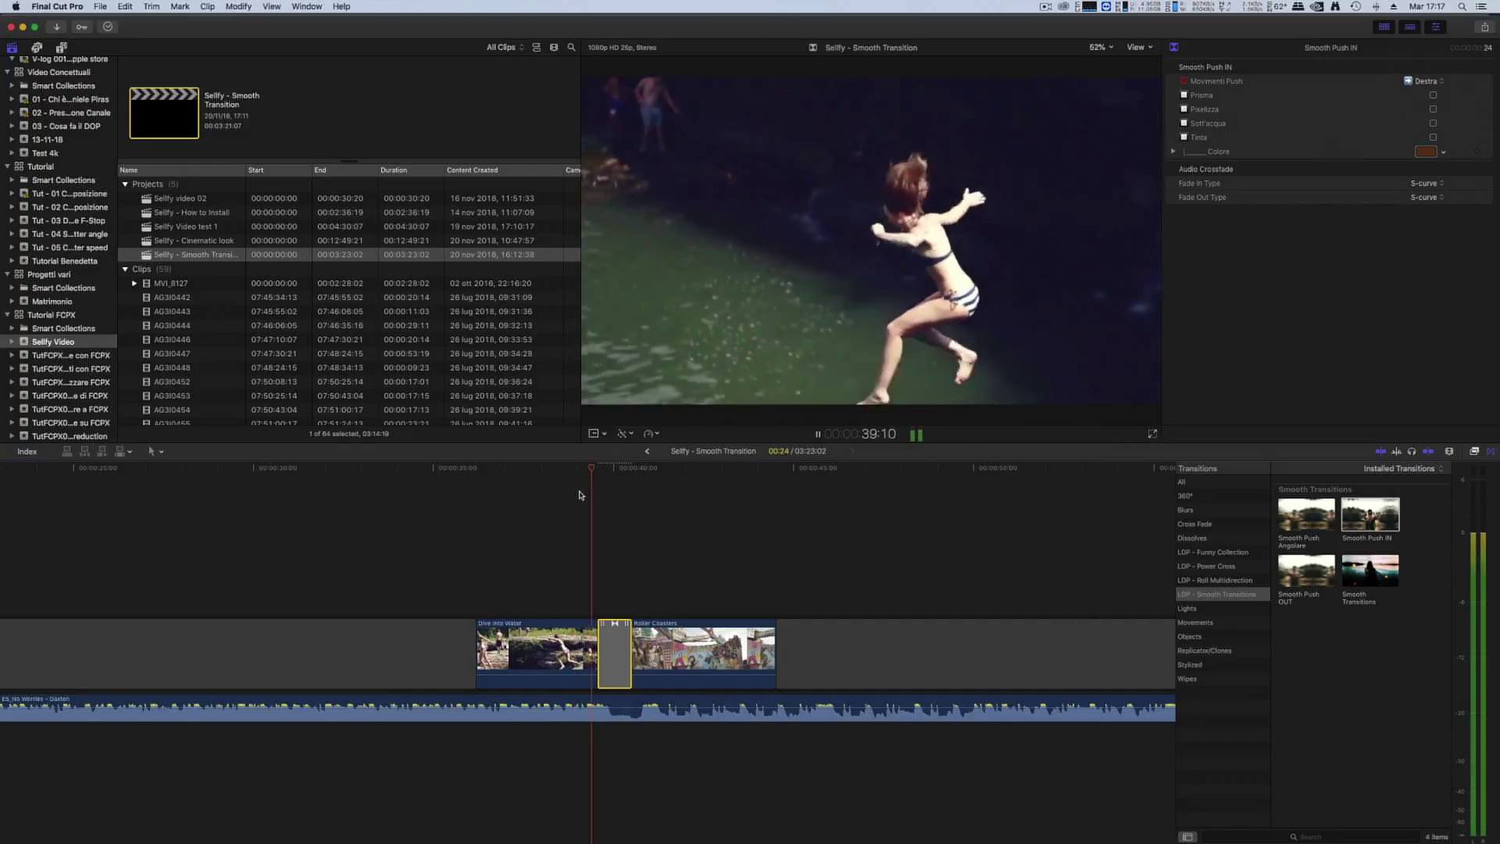
key("space")
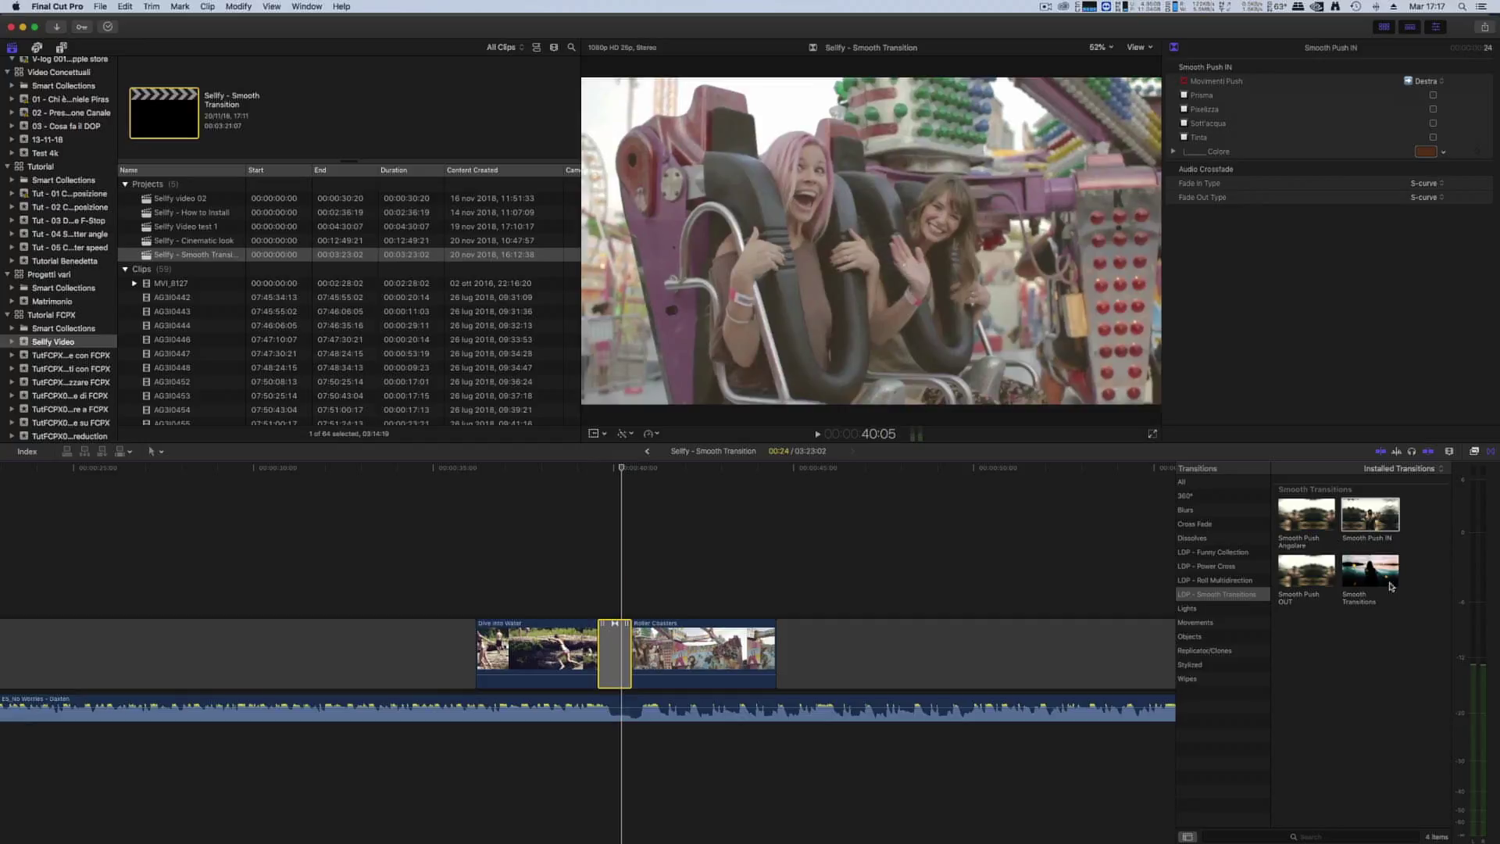
- Replace it with Smooth Transitions set to ZOOM IN with ORARIA rotation, and preview it
mouse_move(1373, 576)
left_mouse_down()
mouse_move(748, 615)
mouse_move(615, 648)
left_mouse_up()
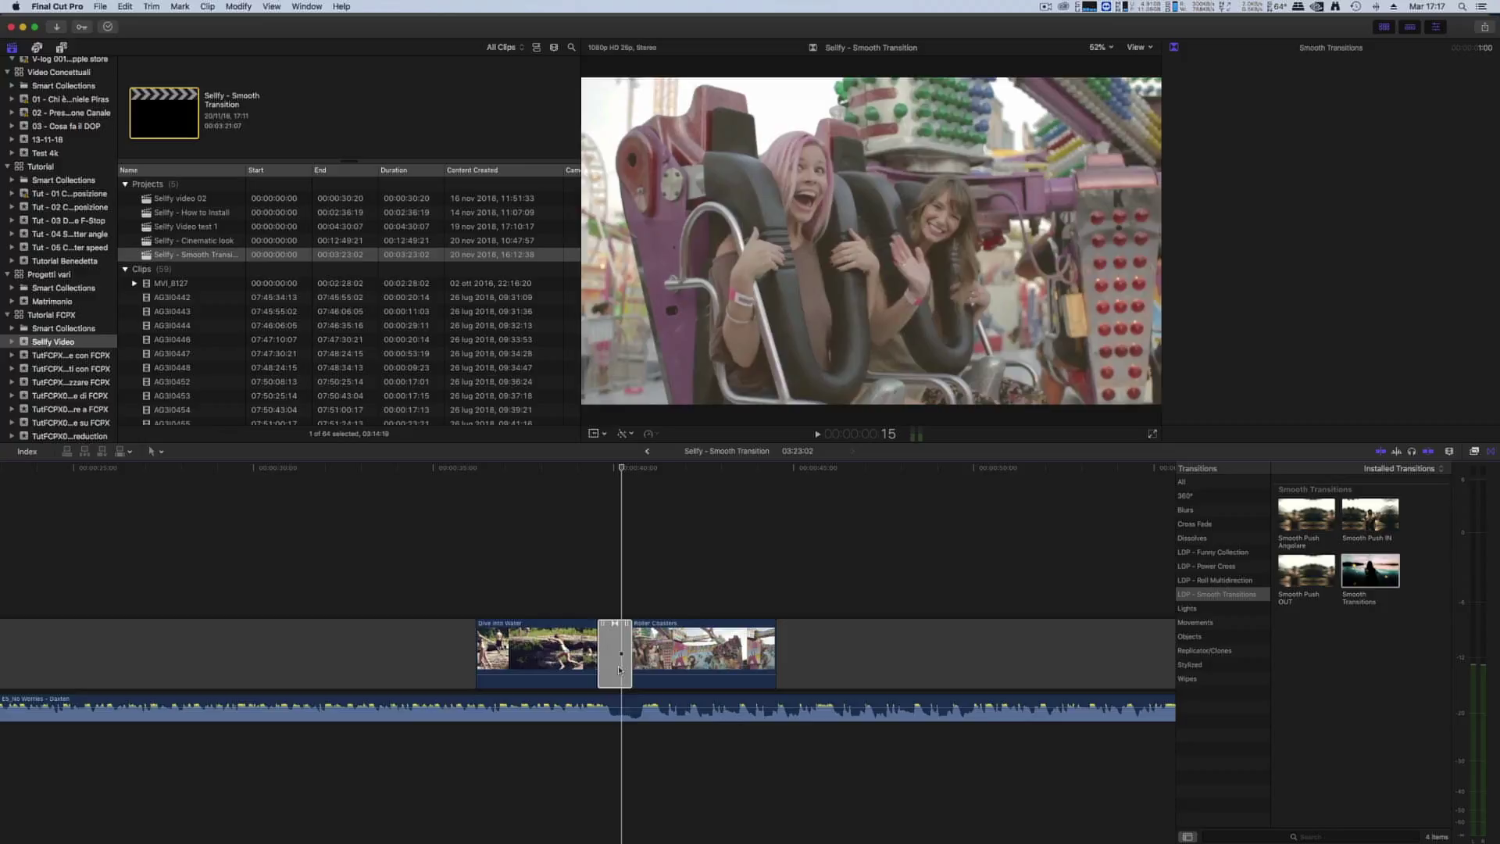
left_click(617, 672)
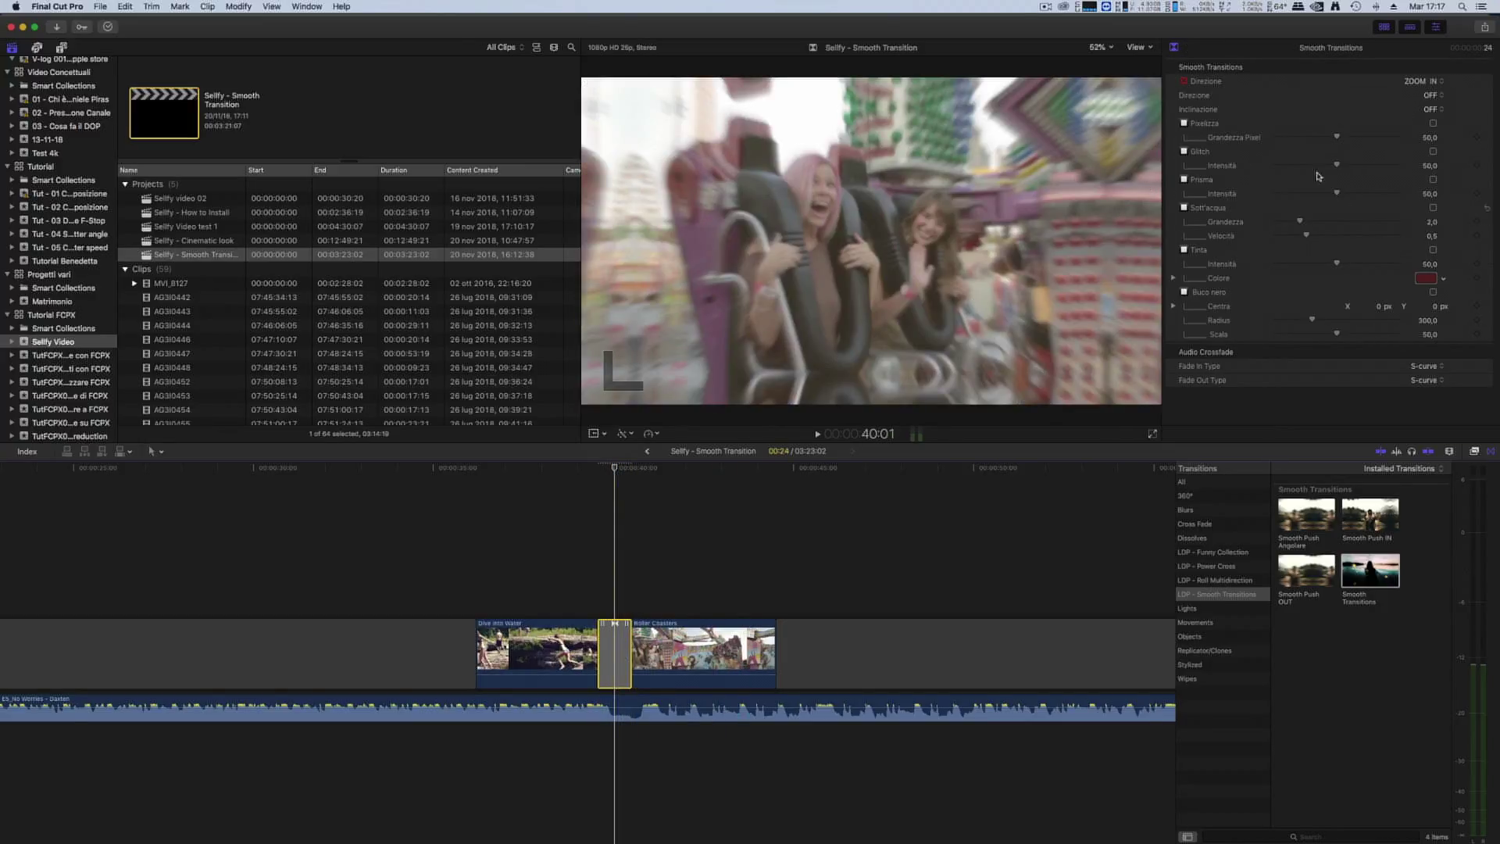
left_click(1420, 82)
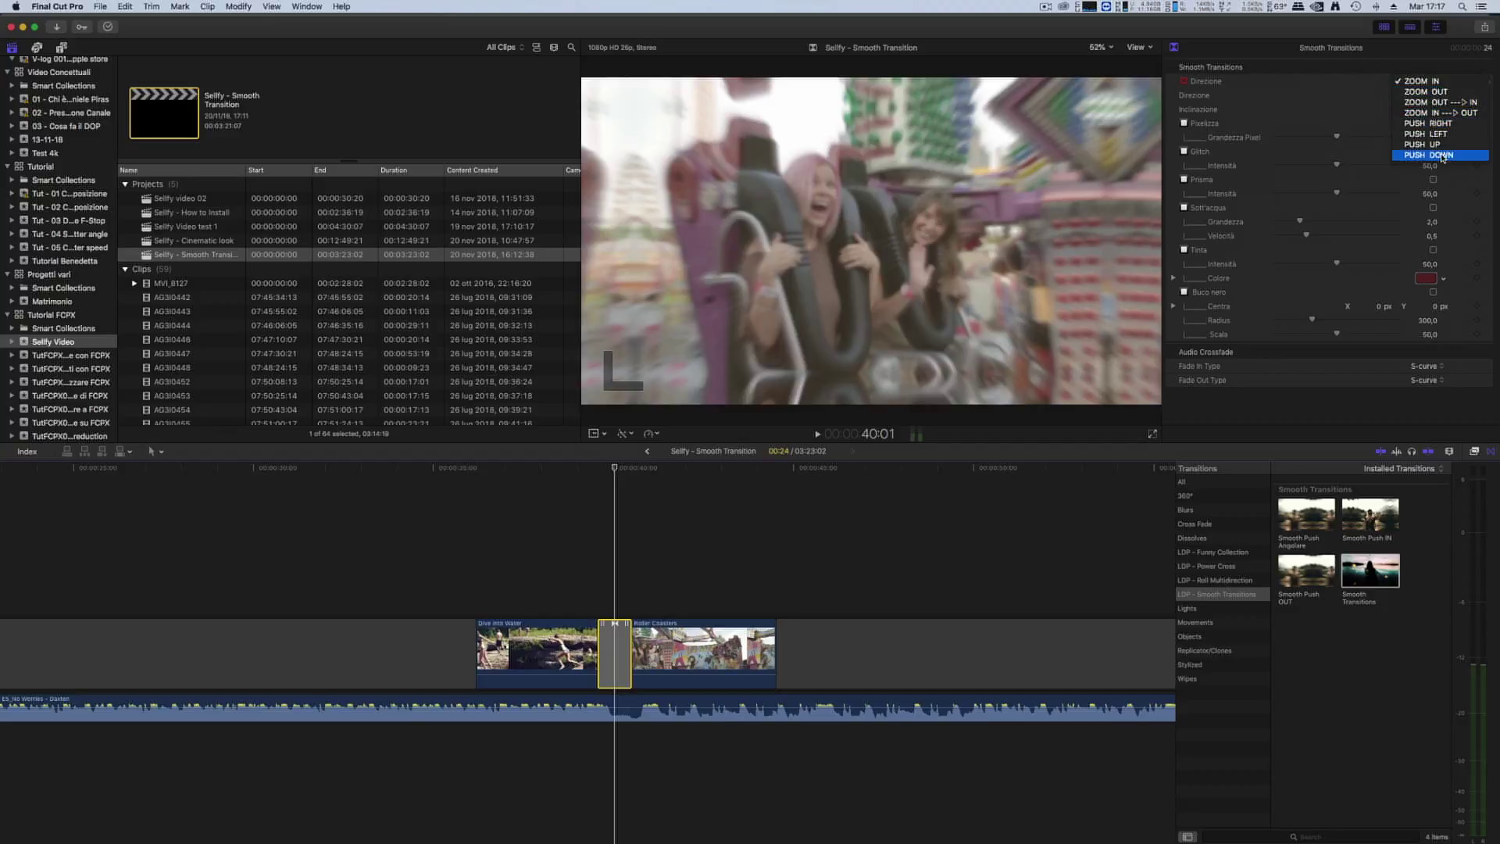
left_click(1338, 90)
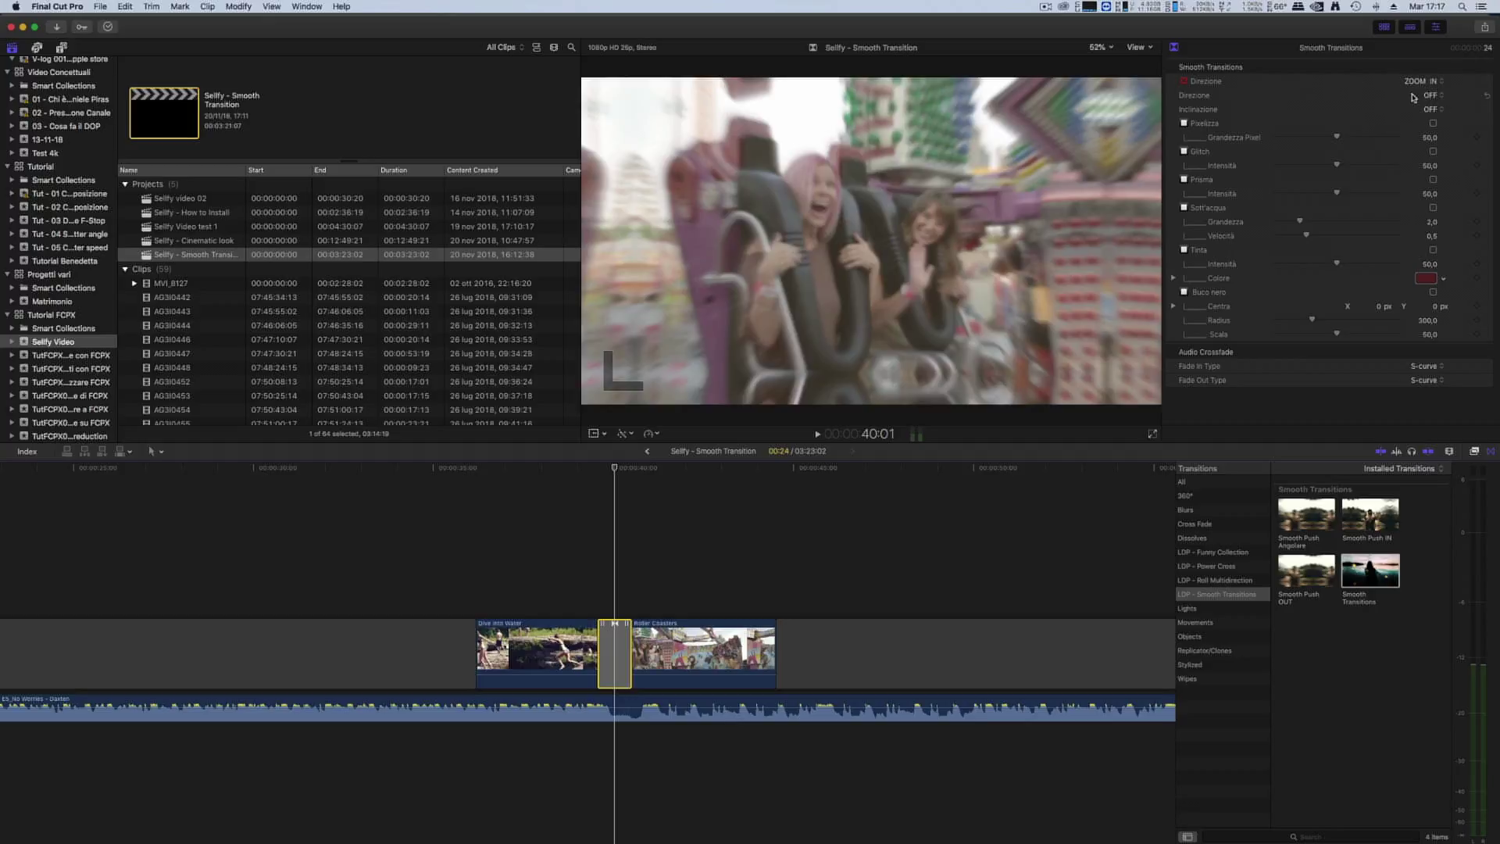
left_click(1437, 97)
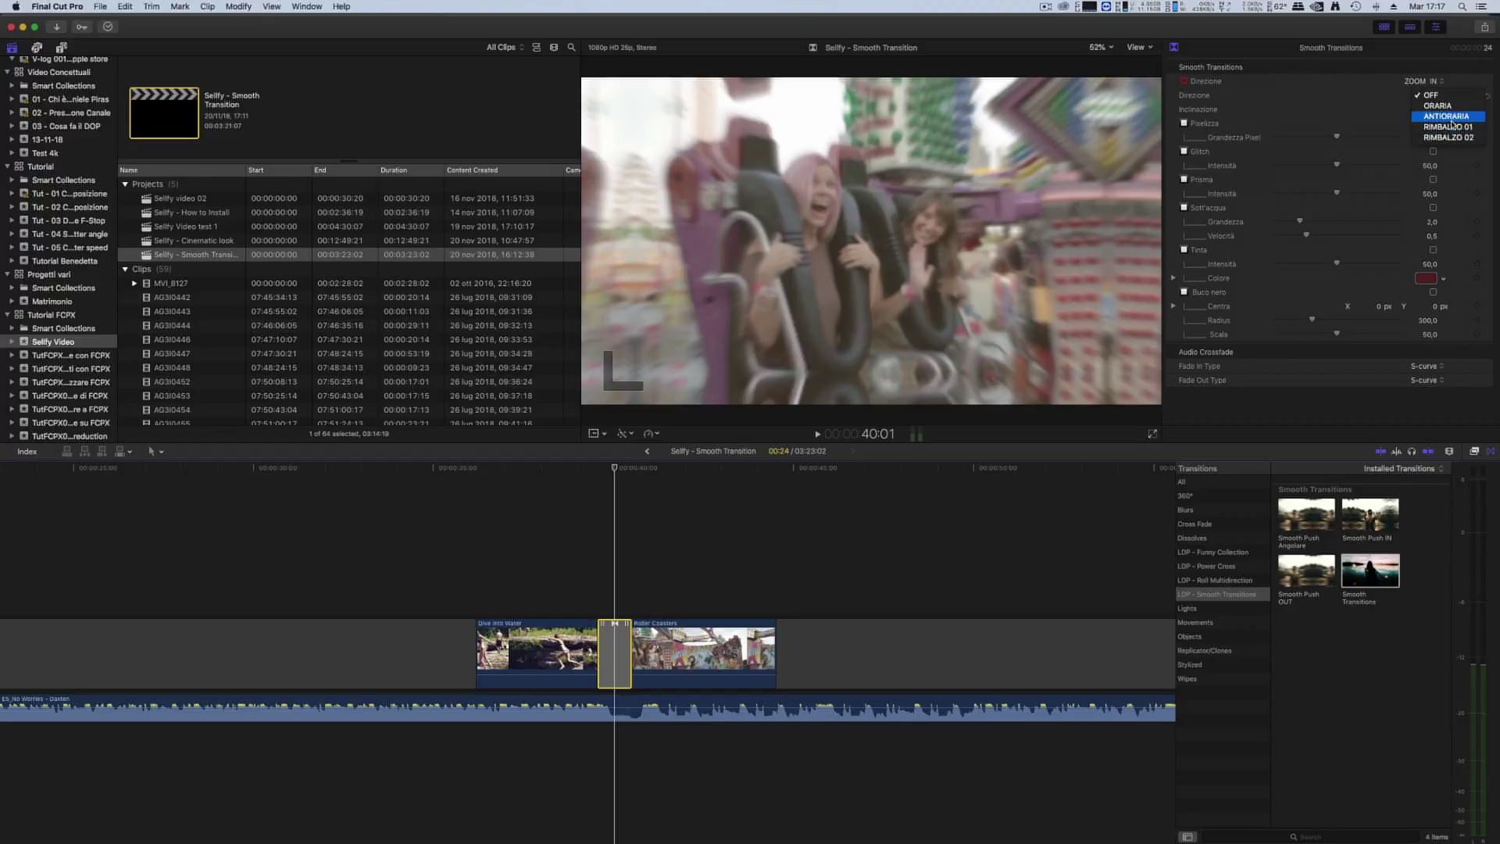
left_click(1409, 109)
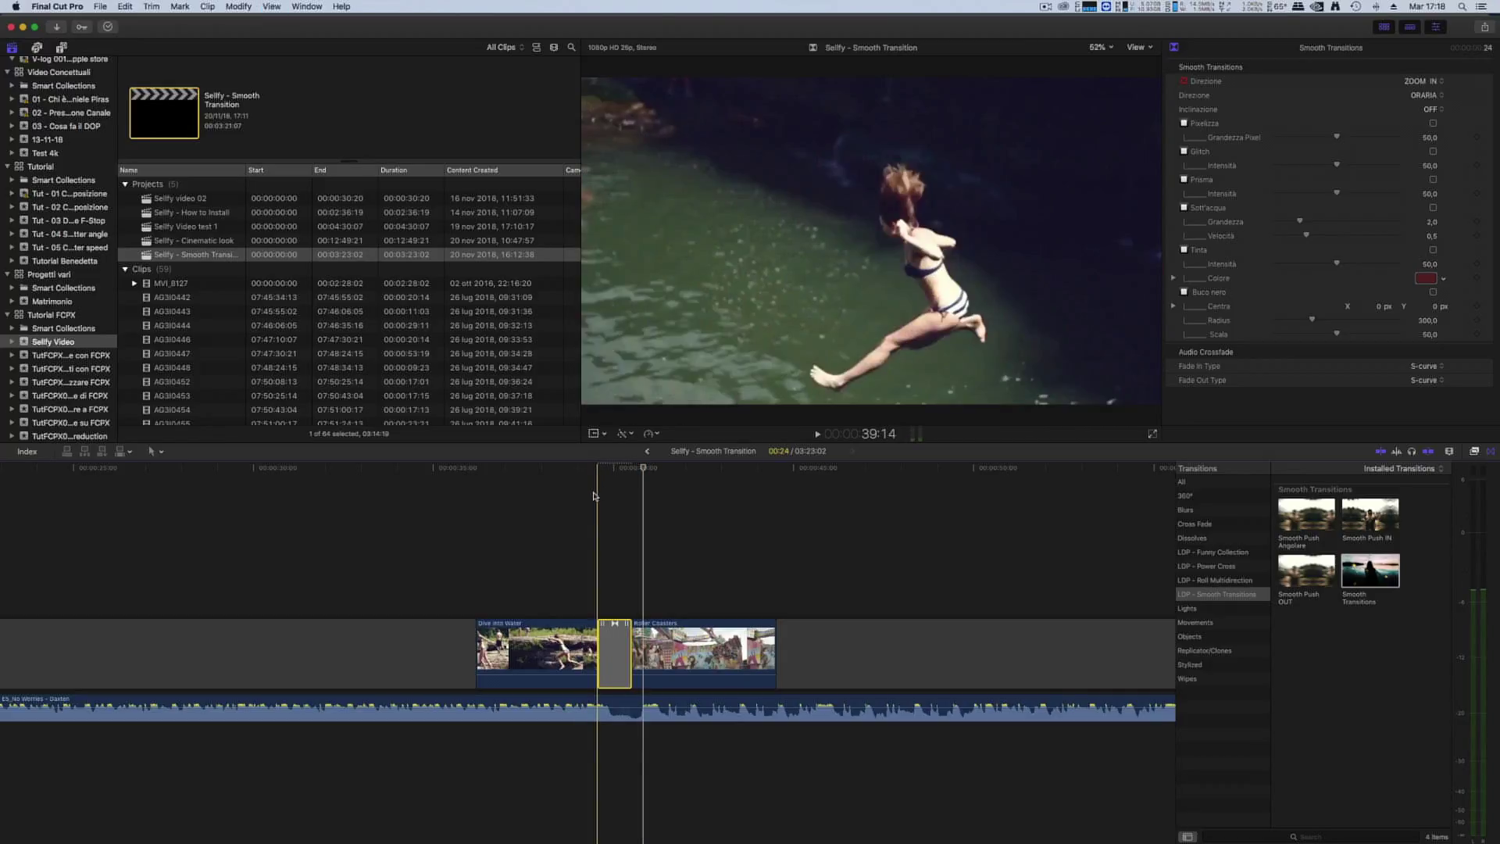
key("space")
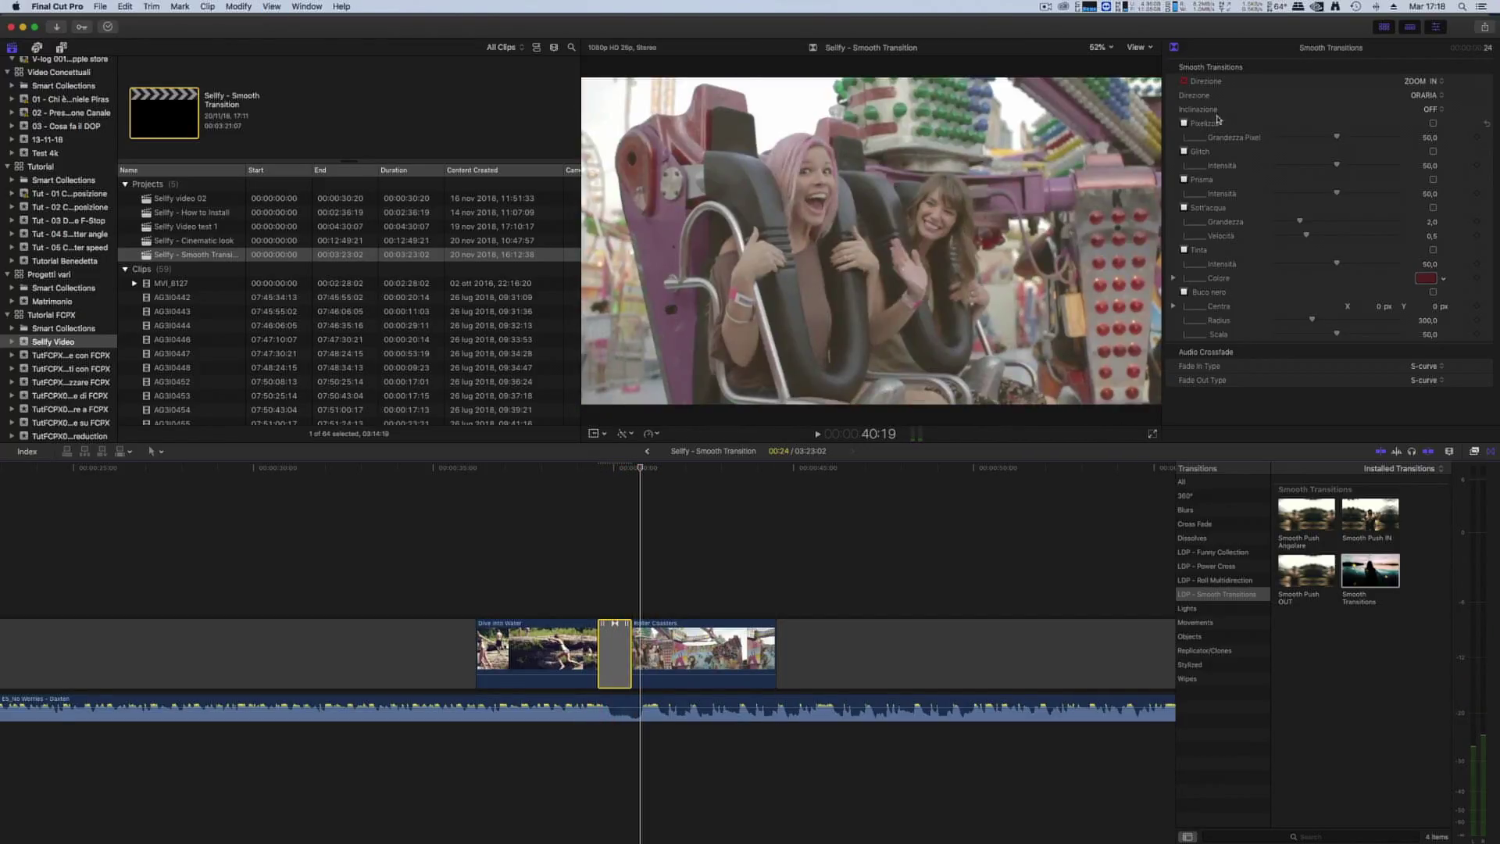
- Try tilt amounts 01 and 02 with a preview, then set Inclinazione to OFF
left_click(1431, 116)
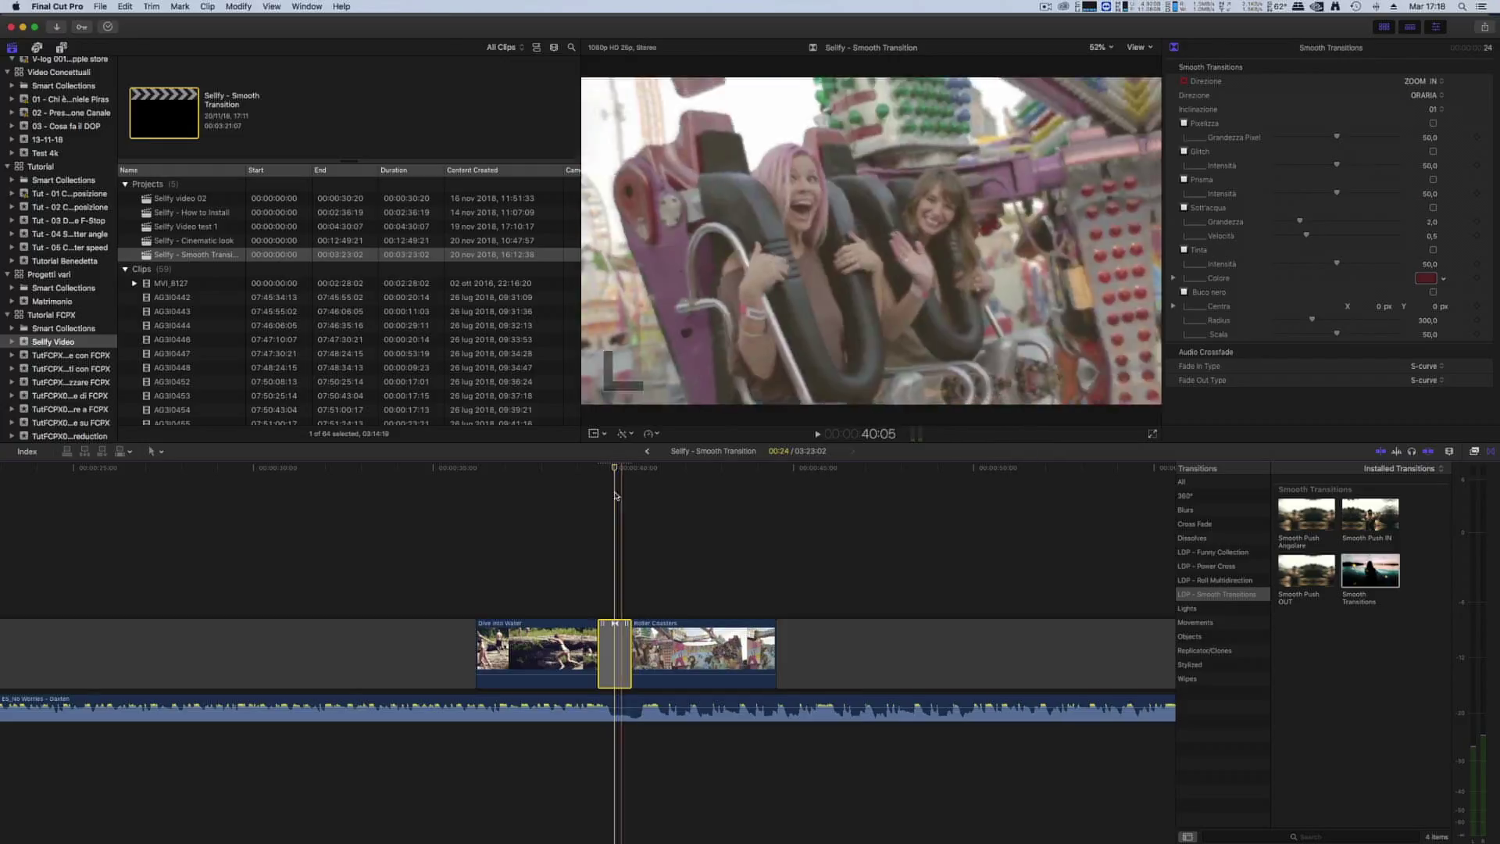
key("Down")
key("Return")
left_click(1436, 110)
left_click(1436, 123)
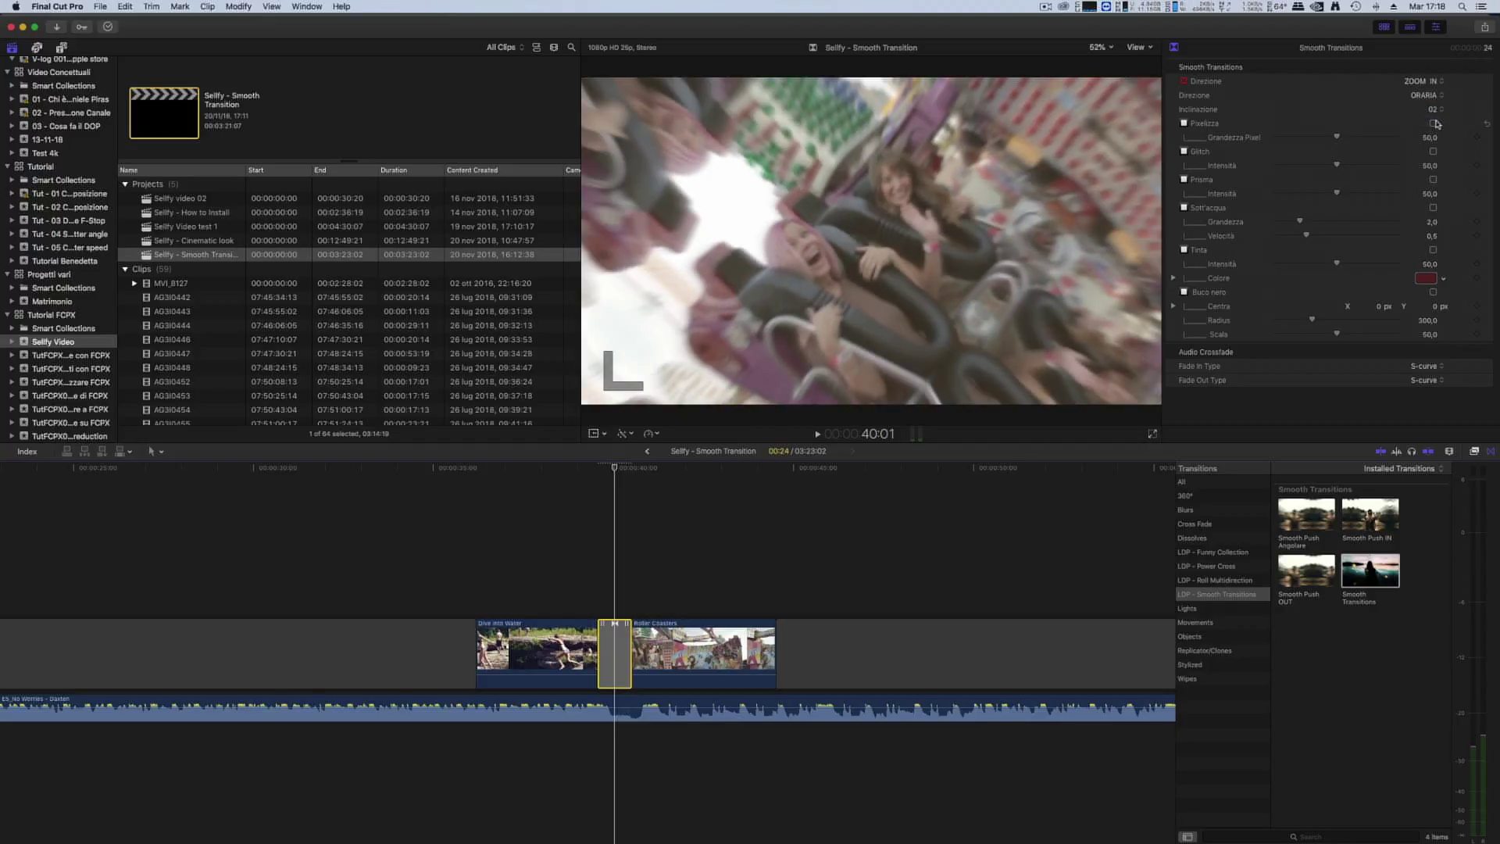
left_click(1435, 114)
left_click(1434, 97)
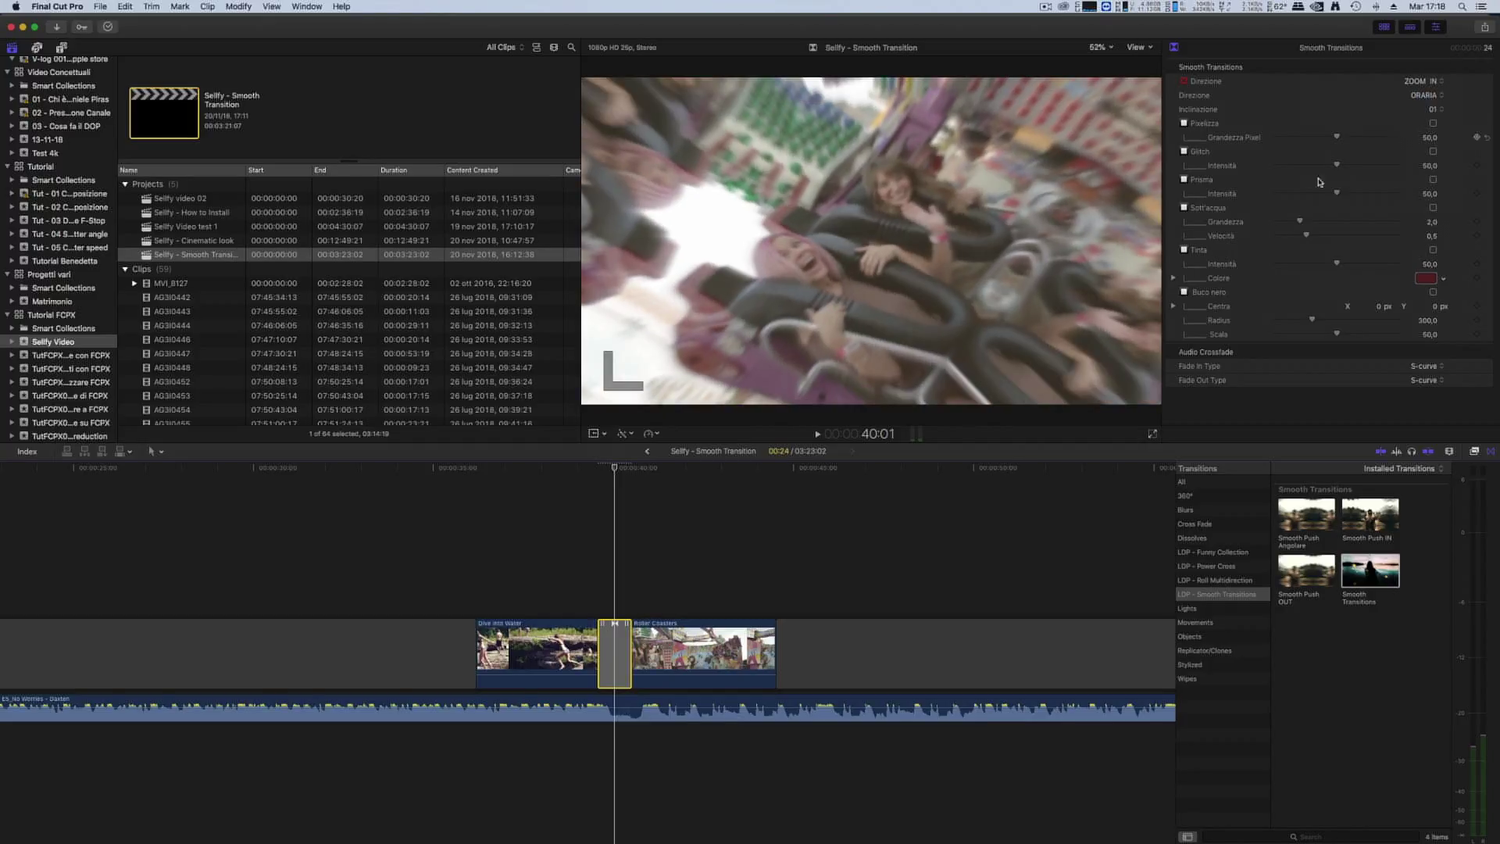
key("space")
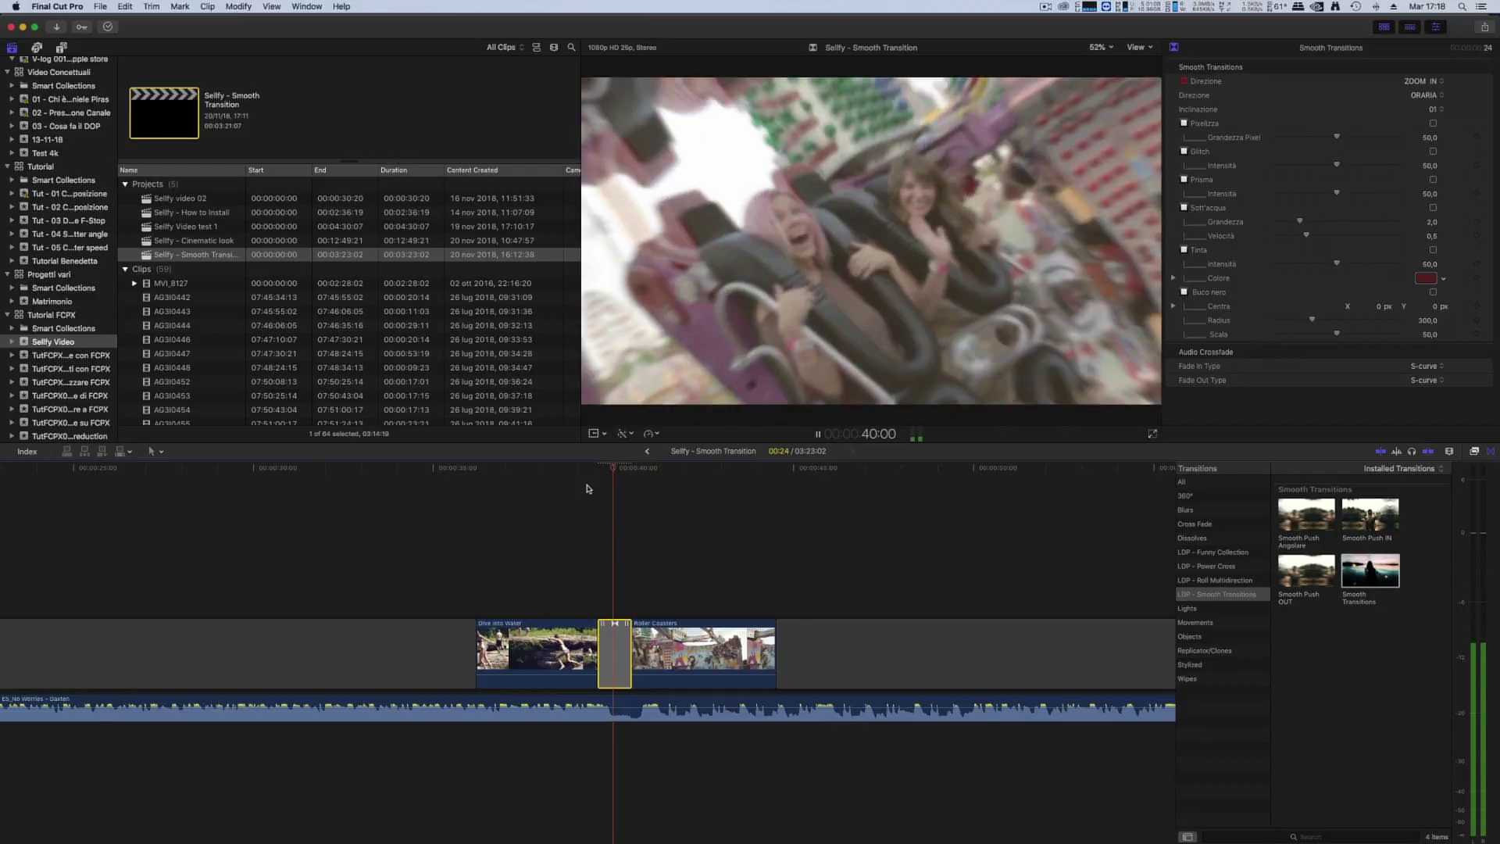
key("space")
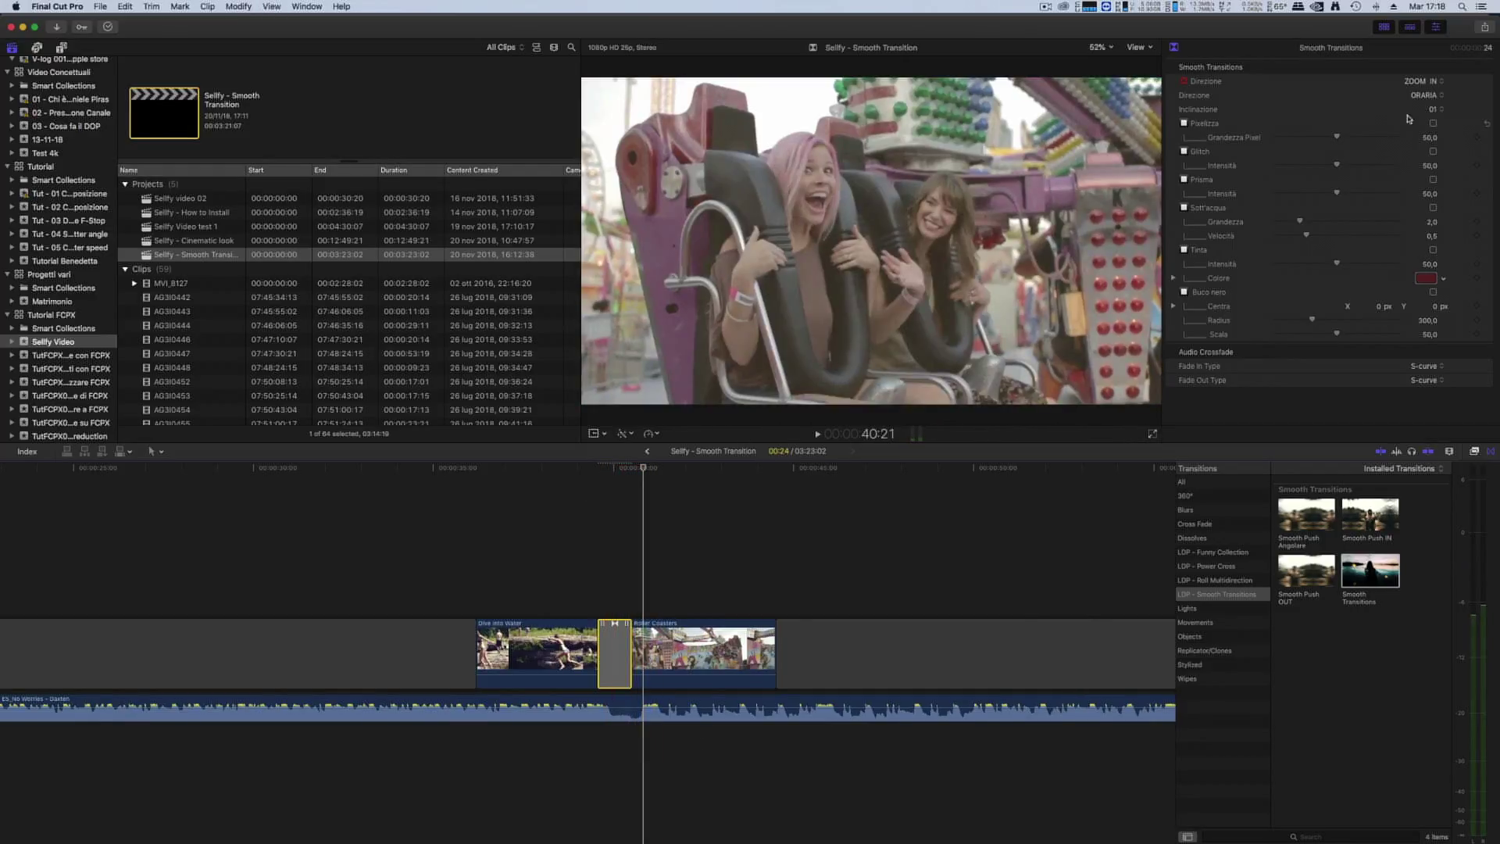
left_click(1436, 111)
left_click(1436, 98)
- Enable Pixelizza and set Grandezza Pixel to 52,78
left_click(1433, 123)
left_click(612, 482)
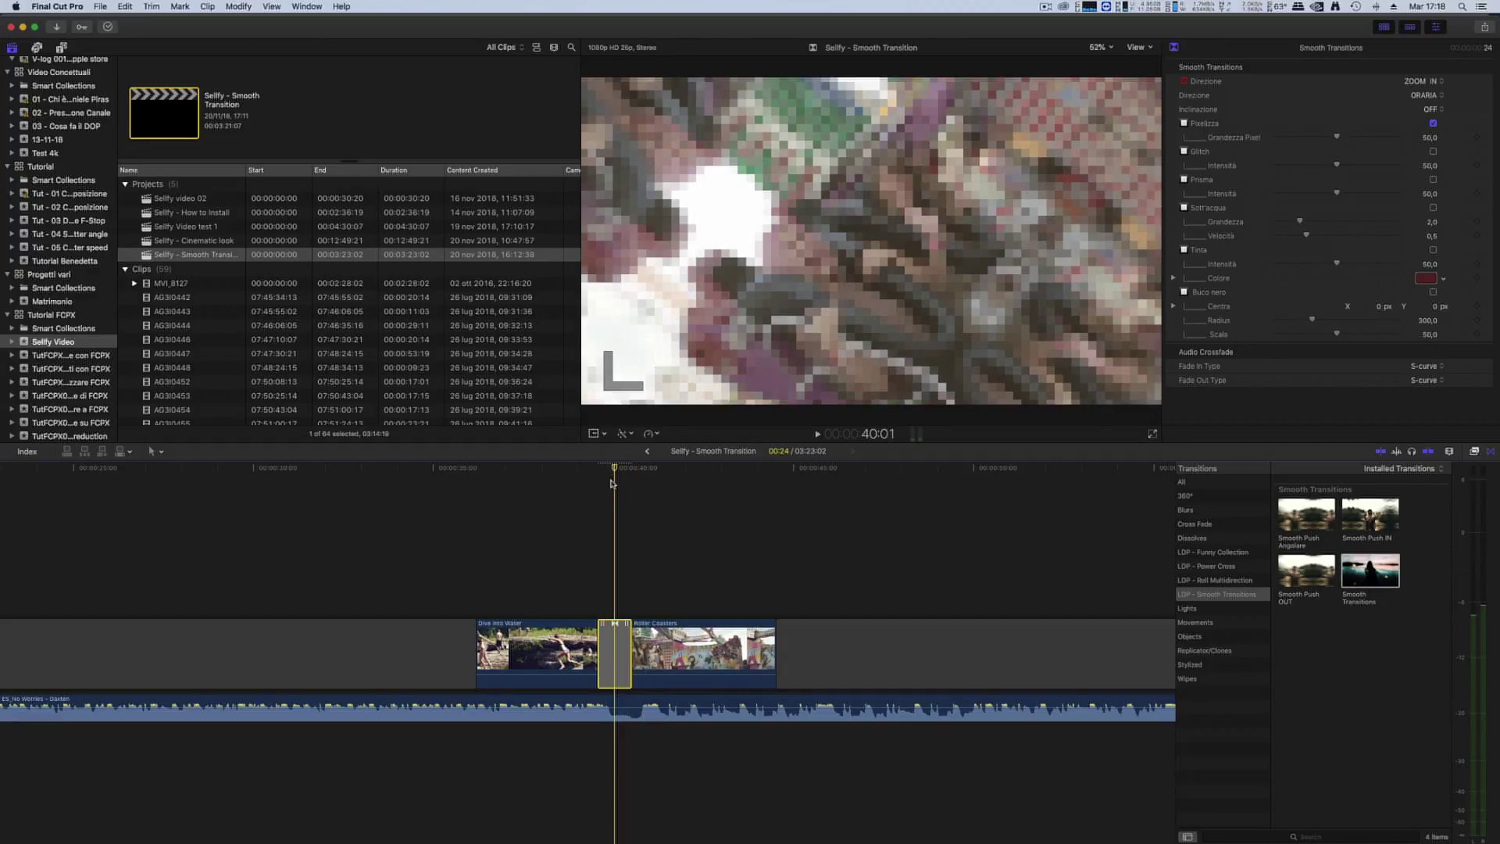
left_click_drag(1366, 139, 1347, 140)
left_click(1433, 123)
- Enable Glitch, lower its Intensità, preview the transition, then turn Glitch off
left_click(1433, 152)
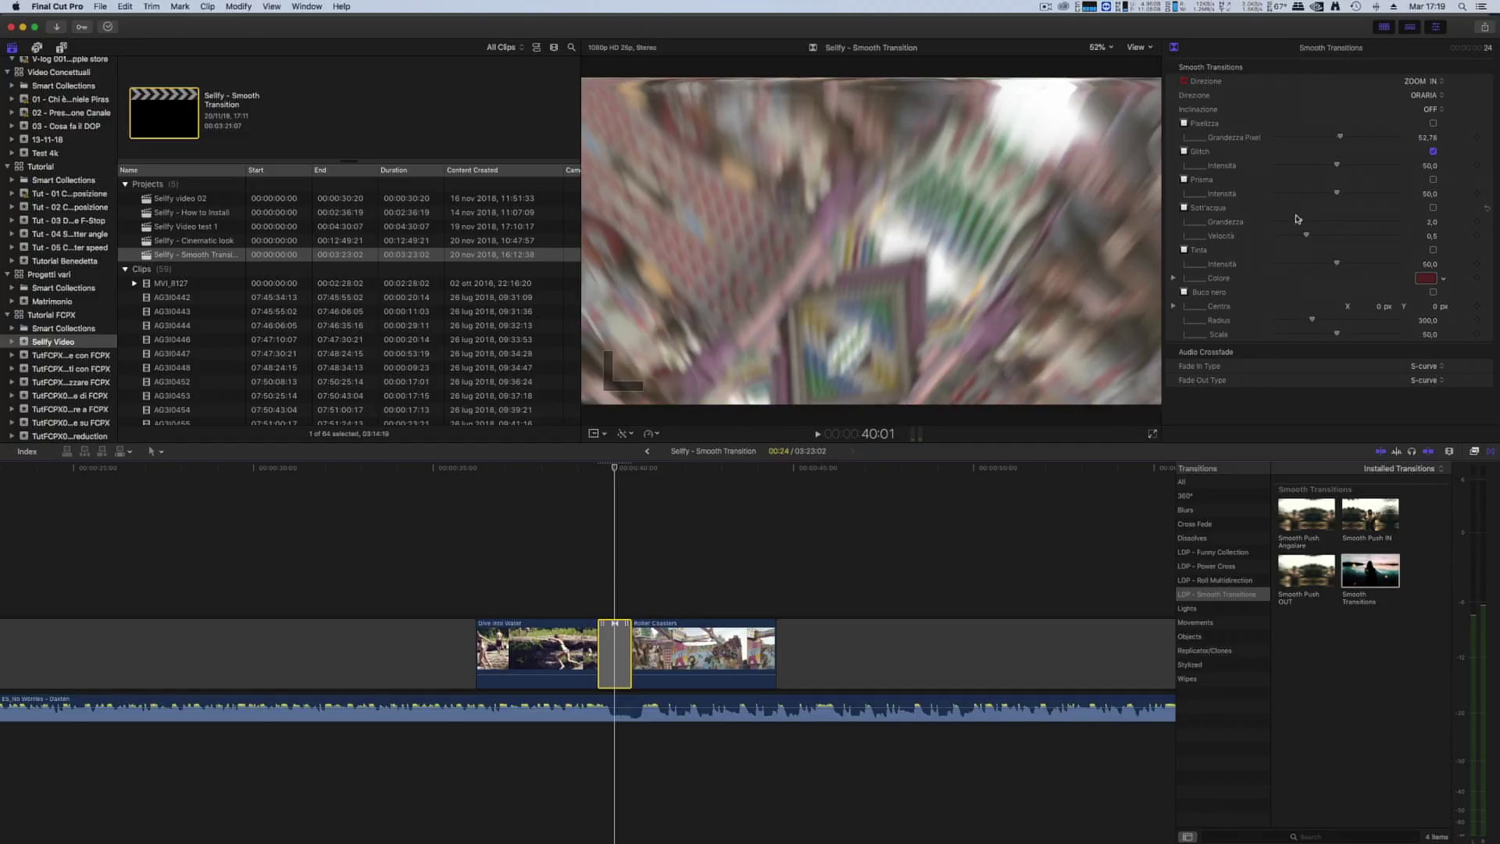
mouse_move(1335, 165)
left_mouse_down()
mouse_move(1260, 171)
mouse_move(1286, 166)
left_mouse_up()
key("space")
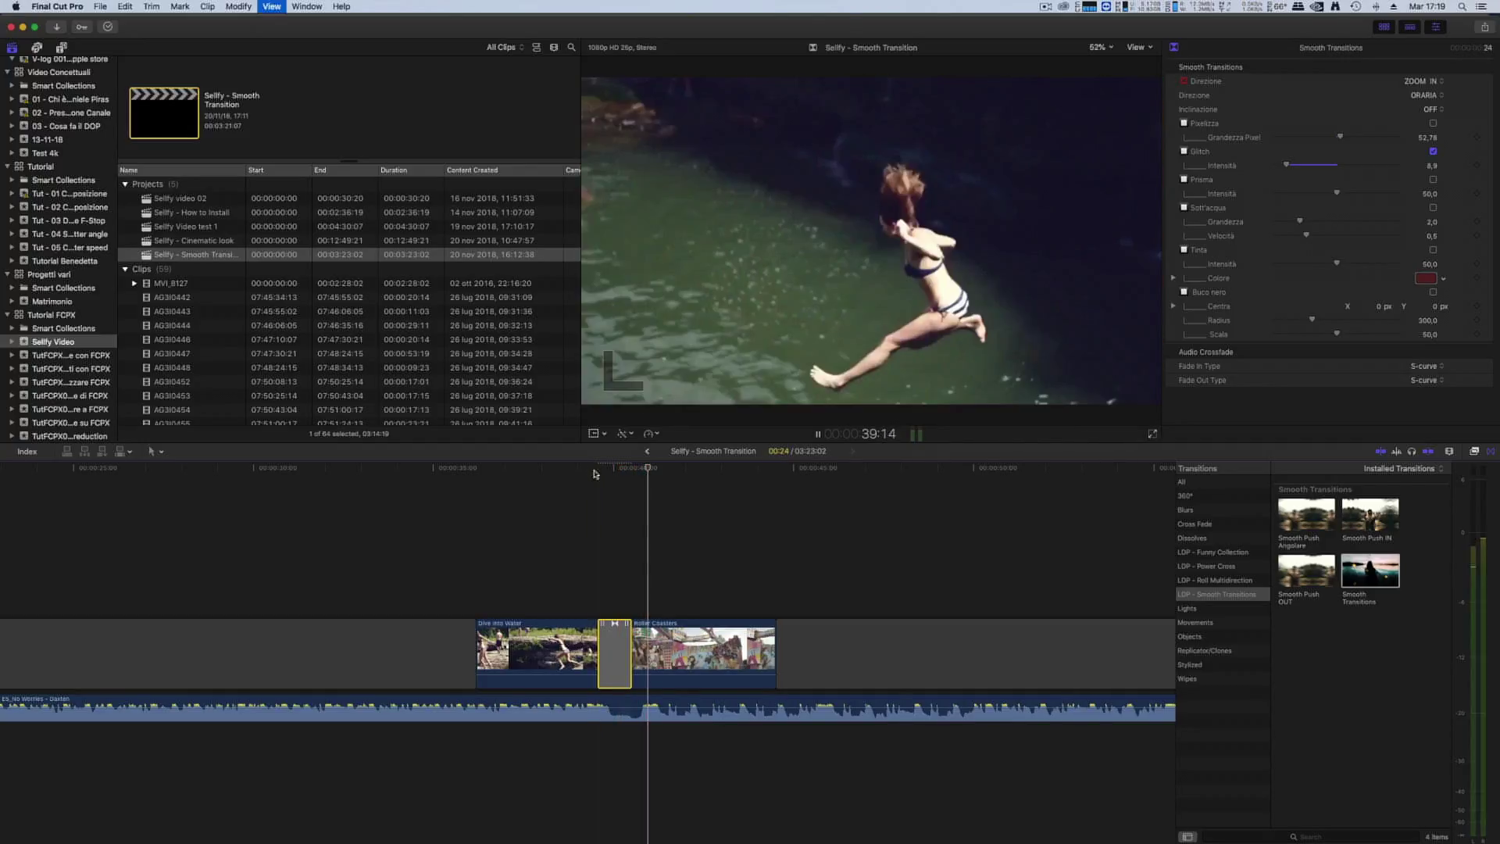
left_click(629, 470)
left_click(614, 470)
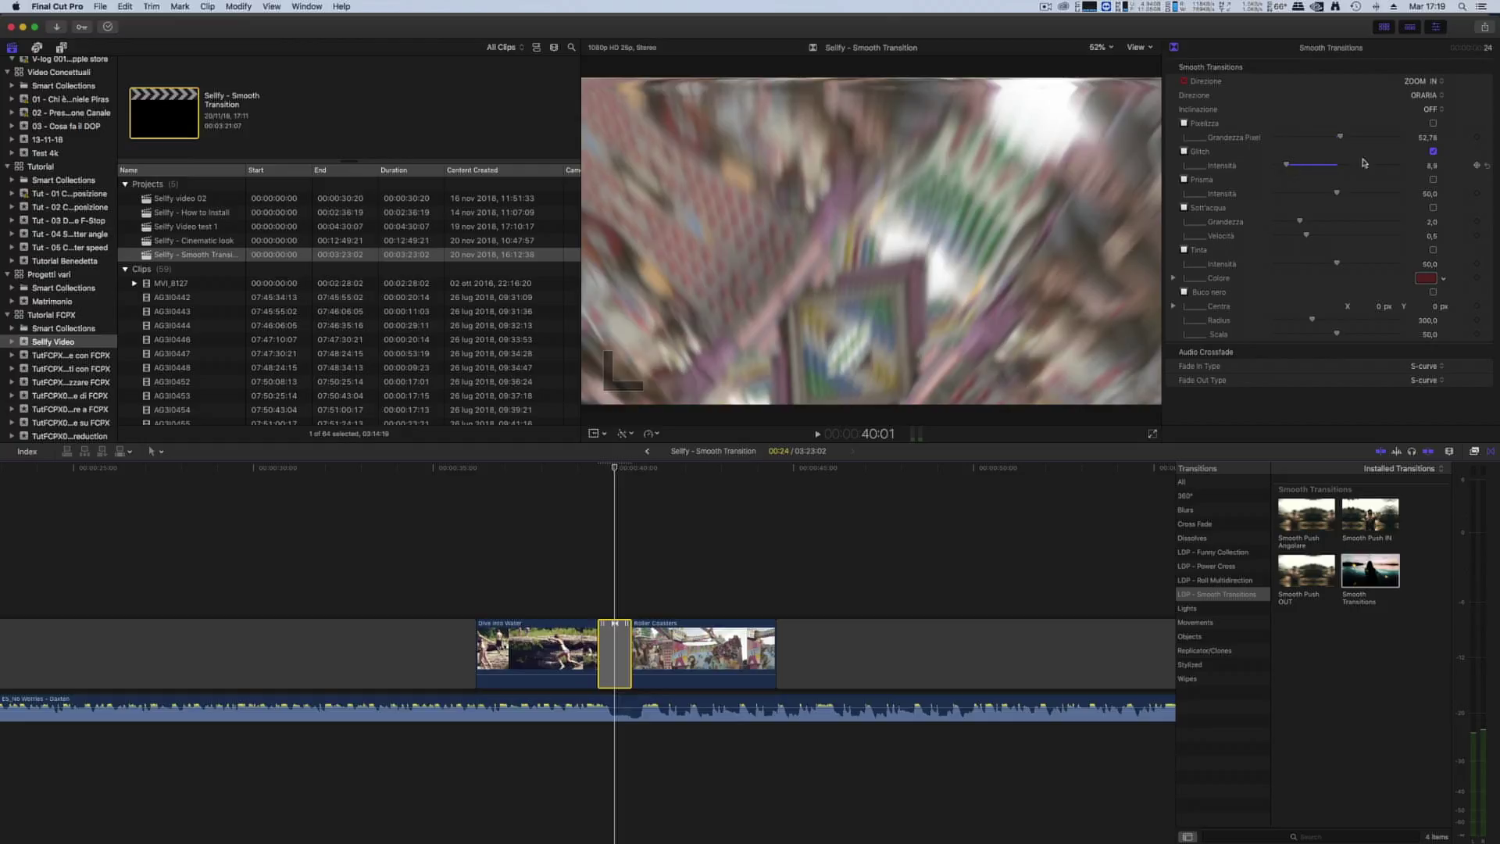
left_click(1434, 152)
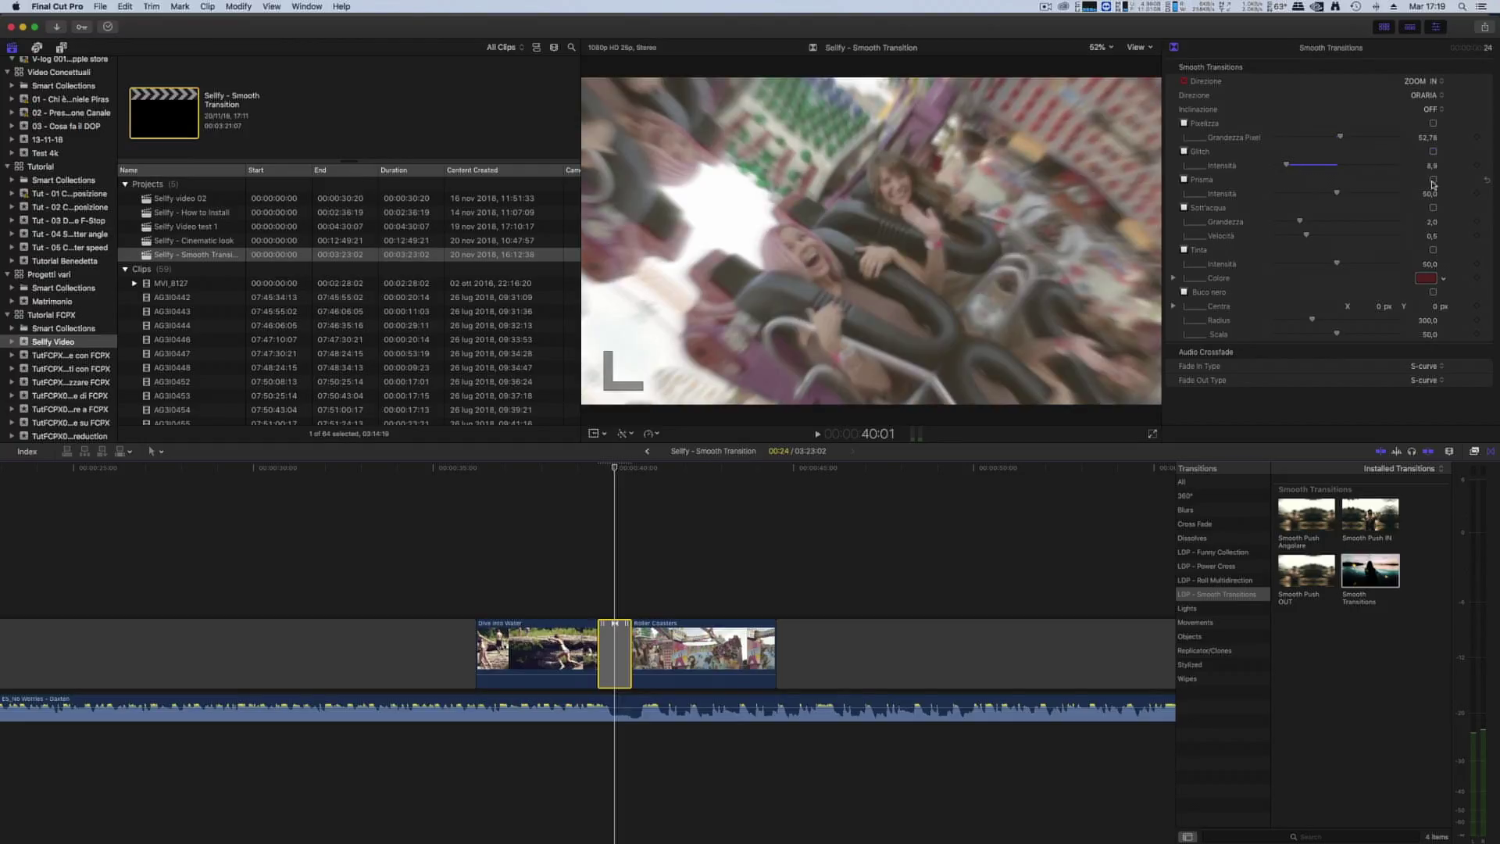
- Enable Prisma and set its intensity to 67,13
left_click(1434, 180)
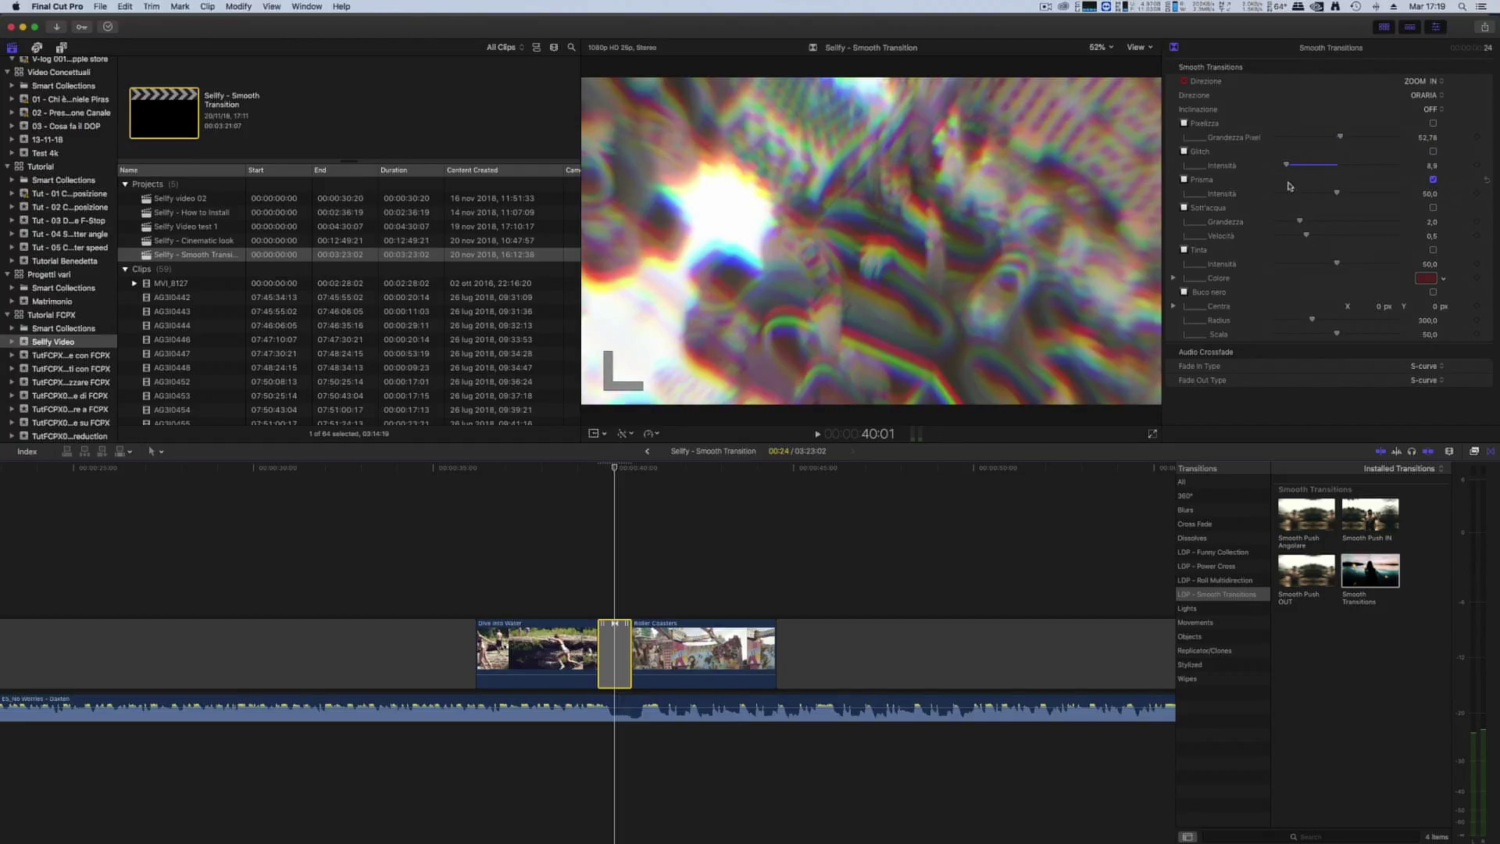
left_click(1387, 194)
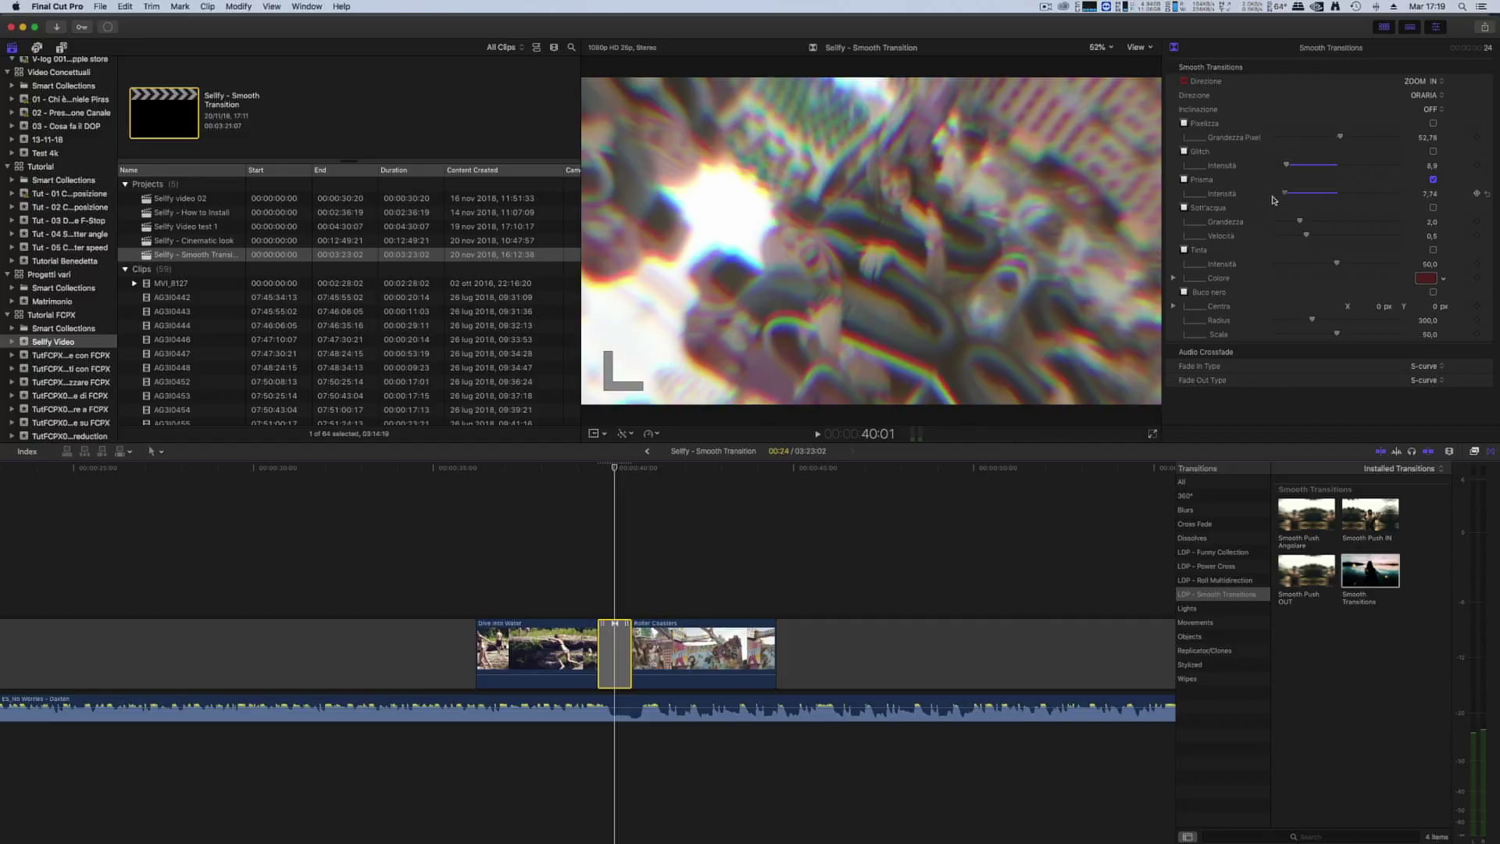
left_click_drag(1373, 199, 1358, 195)
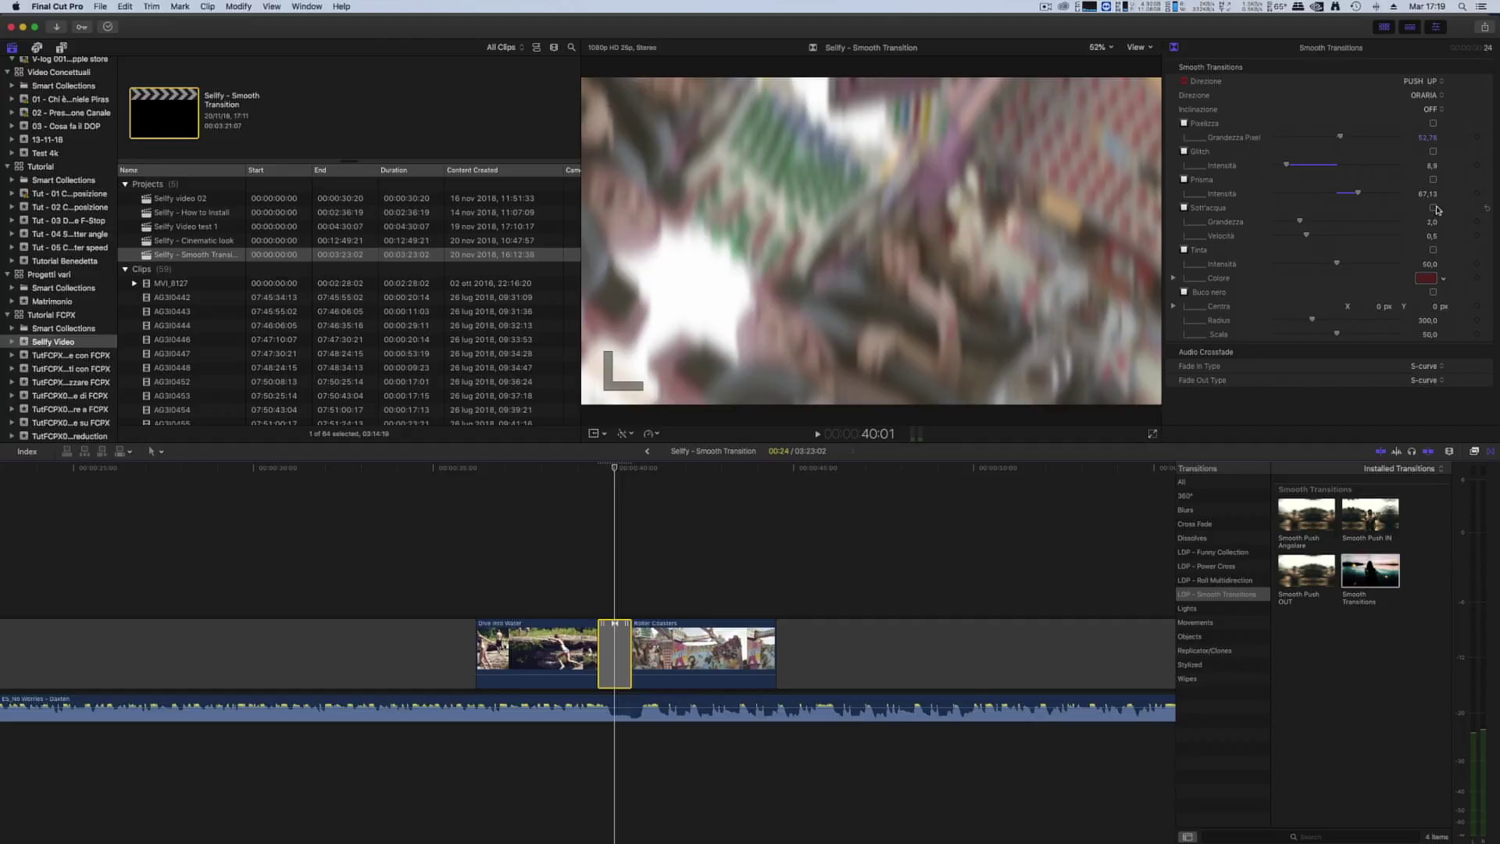
- Enable Sott'acqua with its size shrunk to 0,19, and play the transition back
left_click(1433, 208)
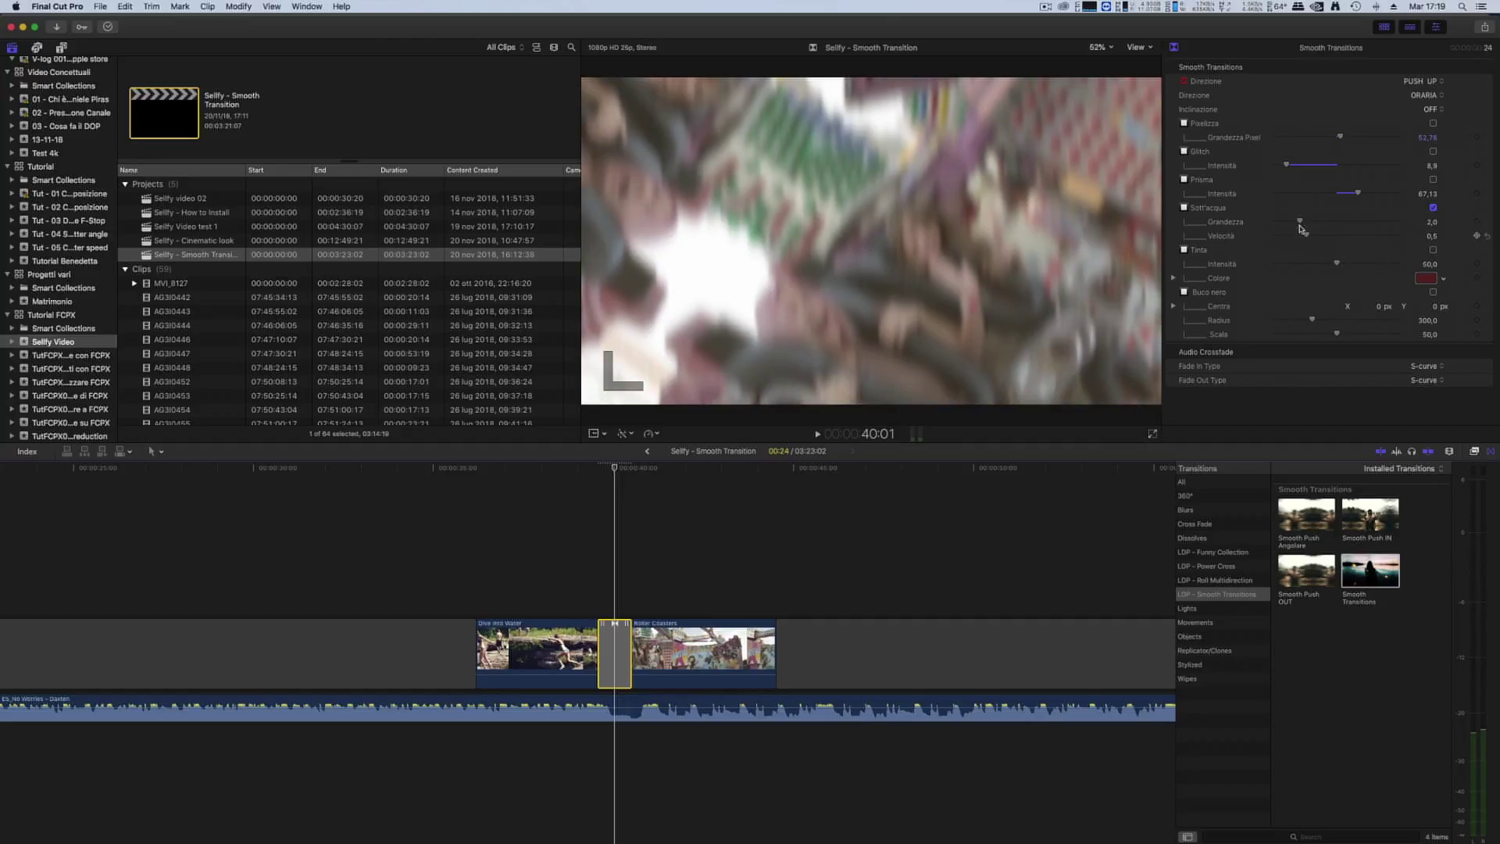
mouse_move(1297, 223)
left_mouse_down()
mouse_move(1278, 224)
mouse_move(1292, 235)
left_mouse_up()
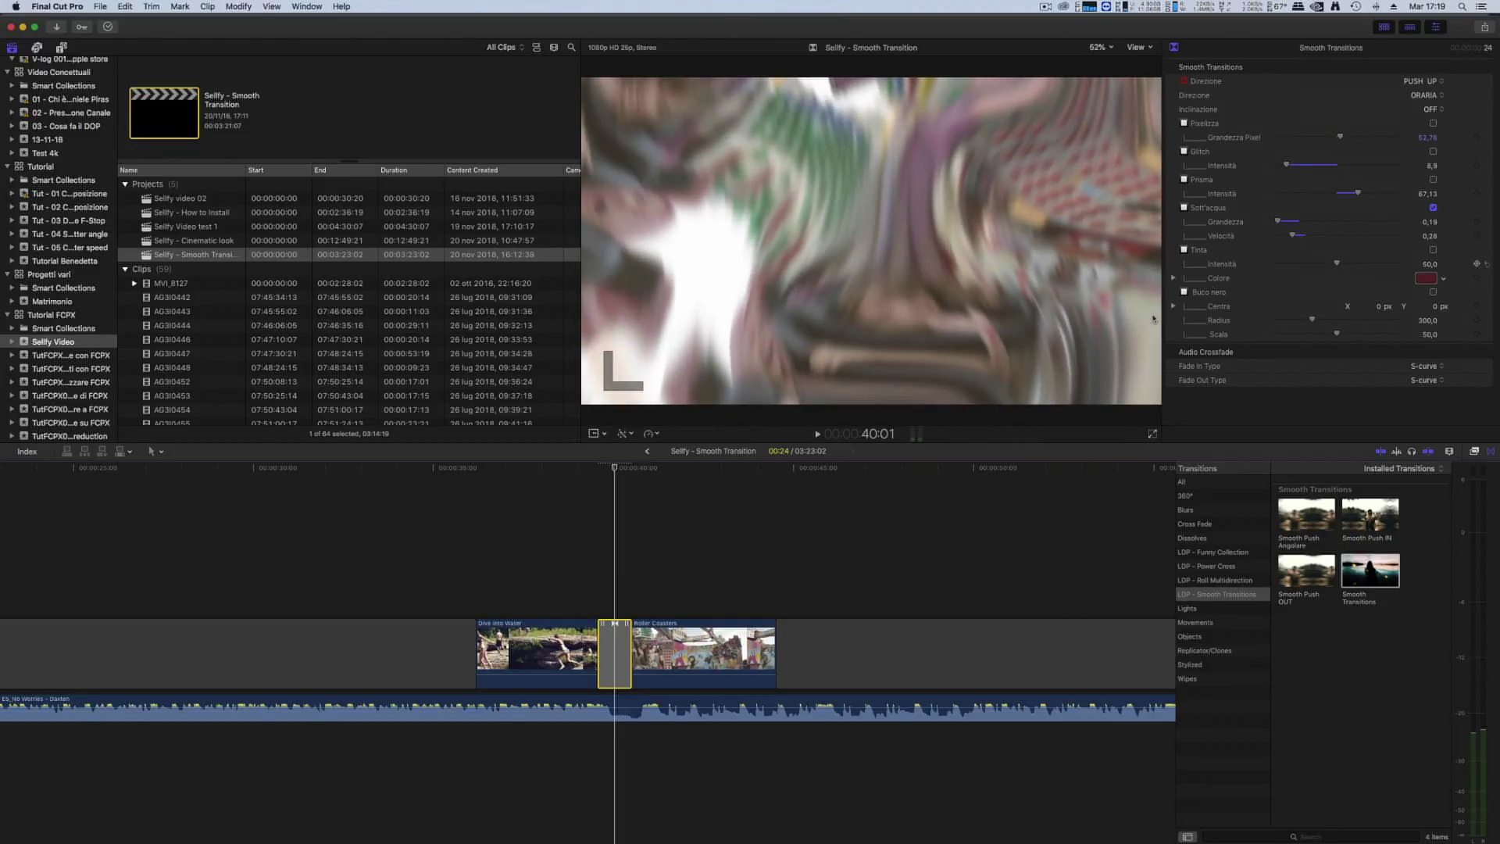
key("space")
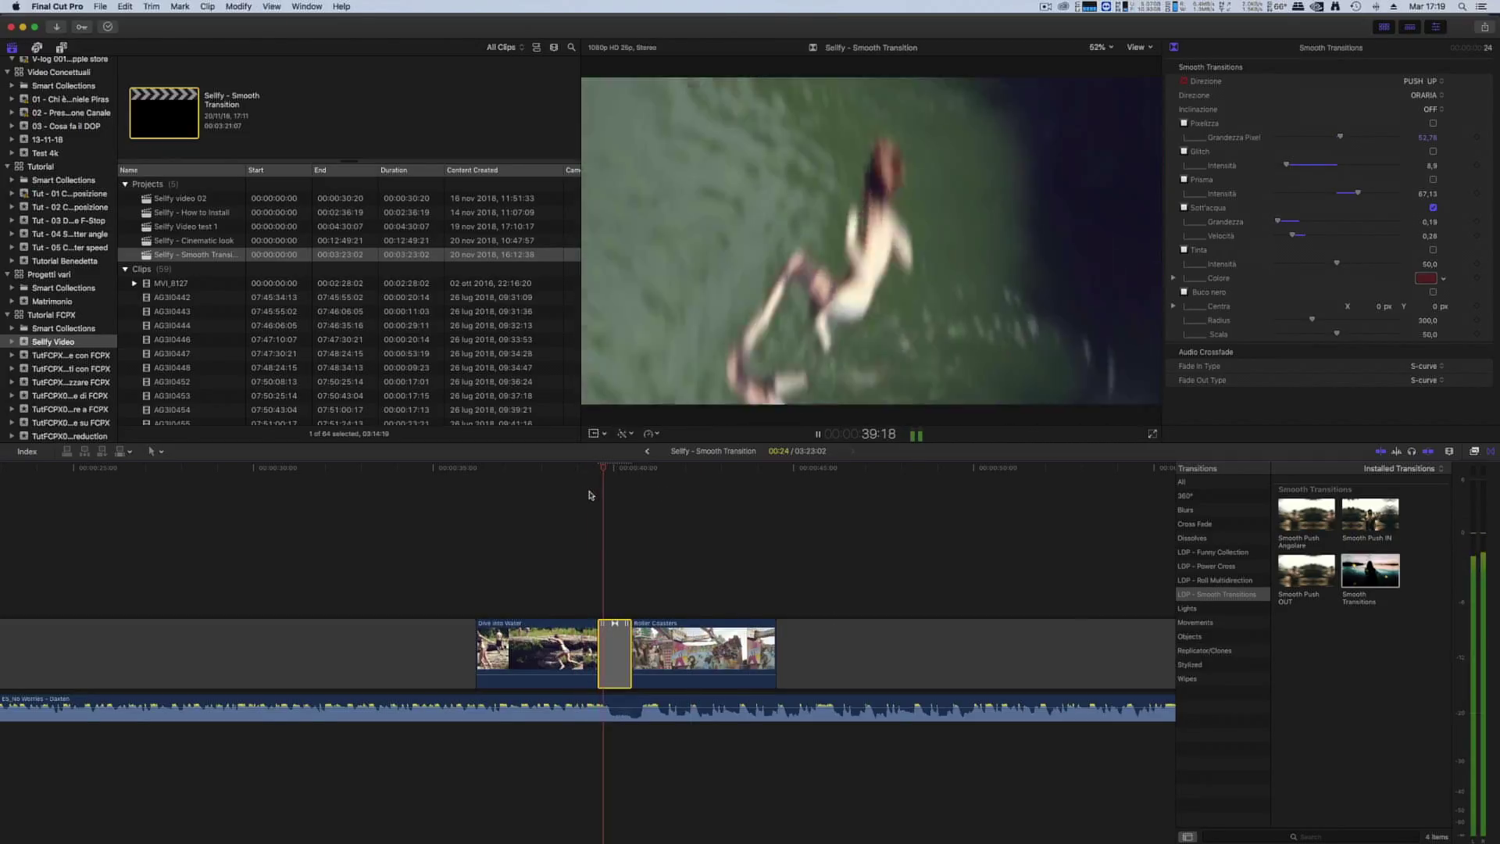
key("space")
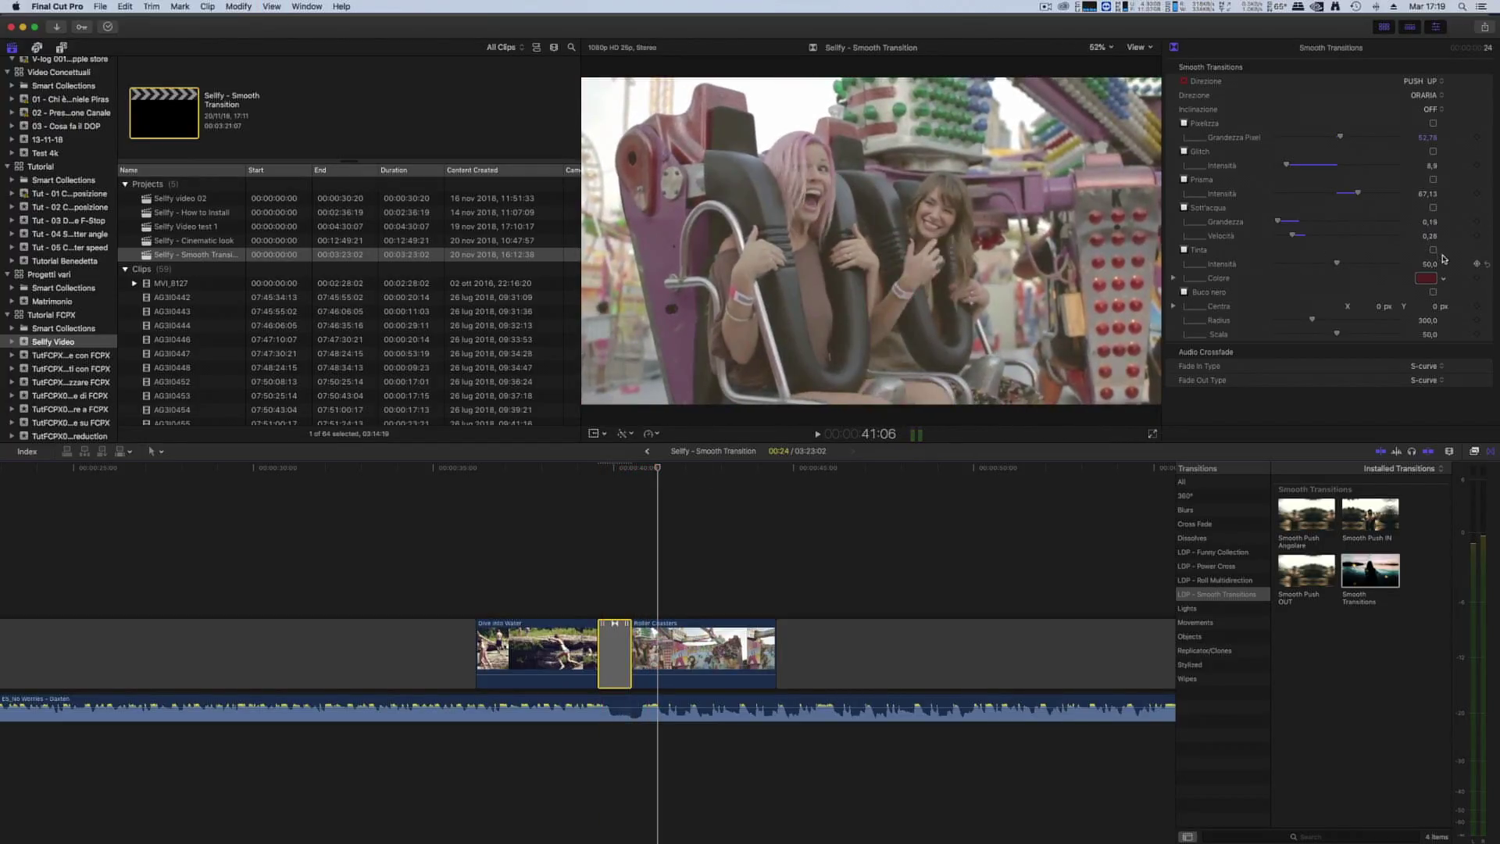
key("j")
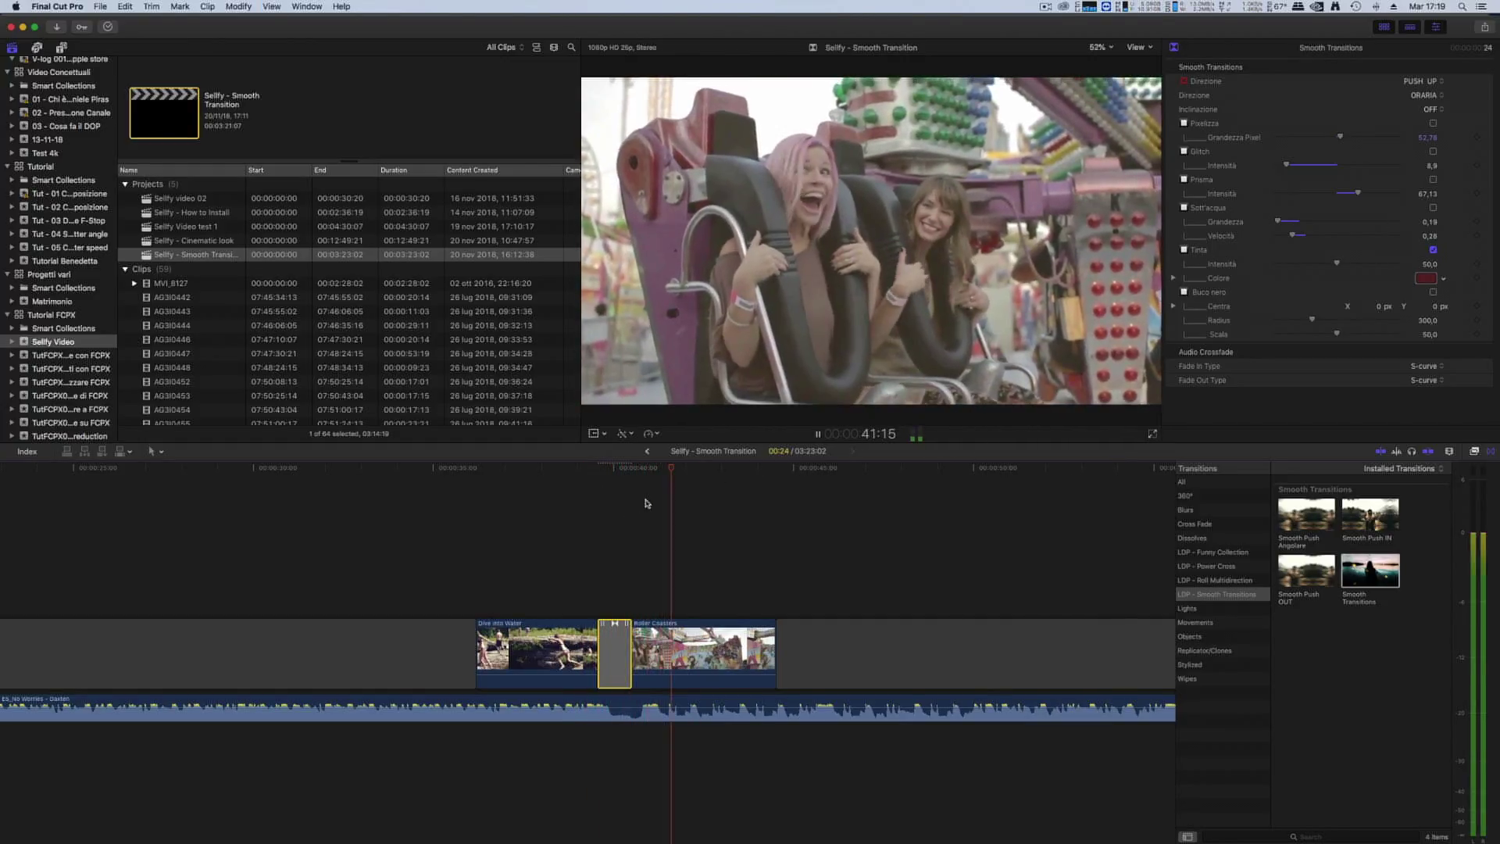
- Keep the red Tinta colour, enable Buco nero, and replay the transition from before the cut
key("space")
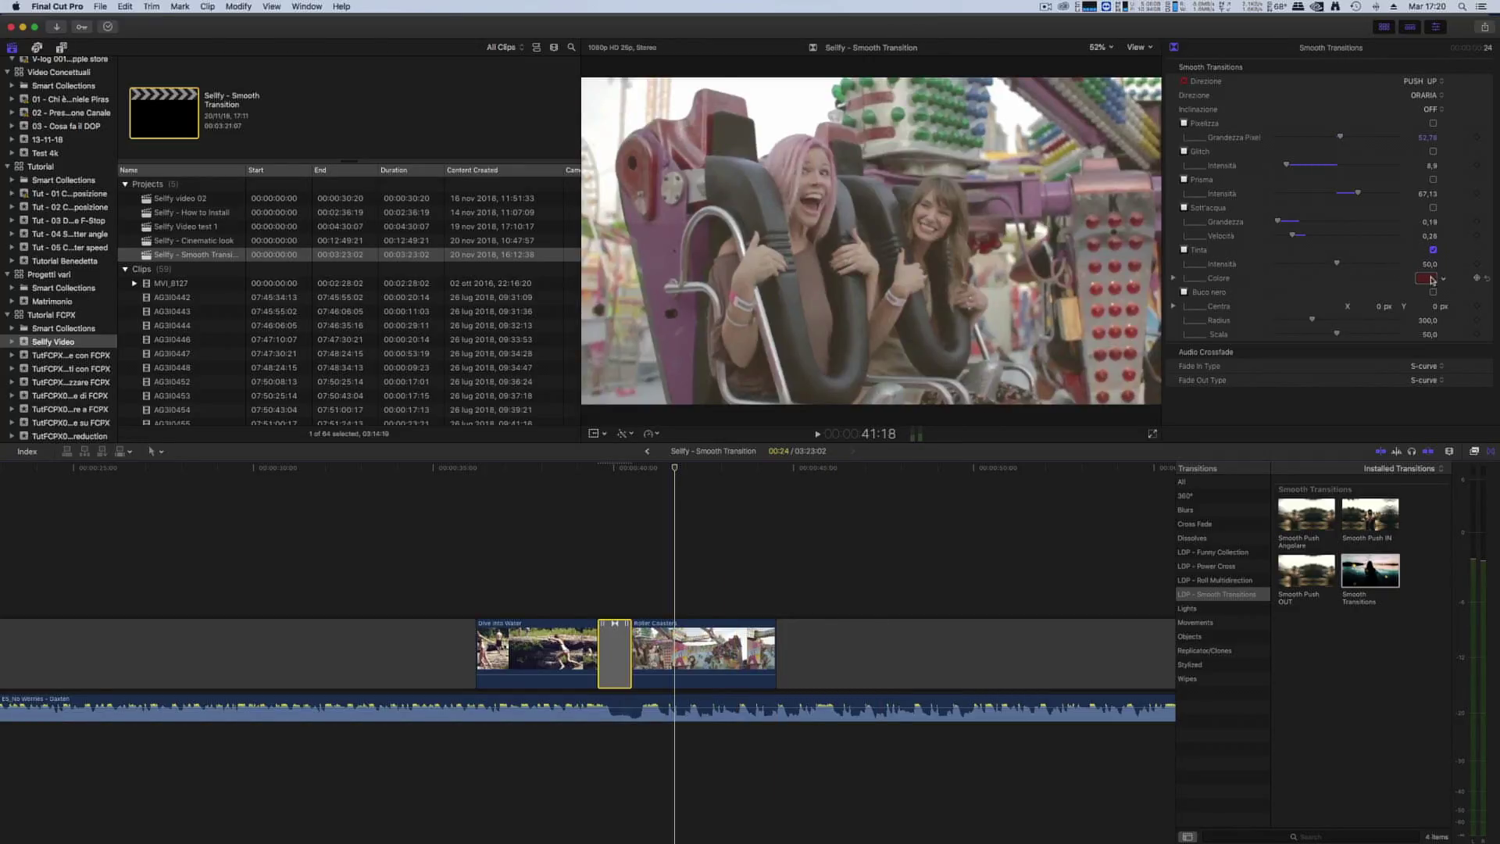
left_click(1427, 279)
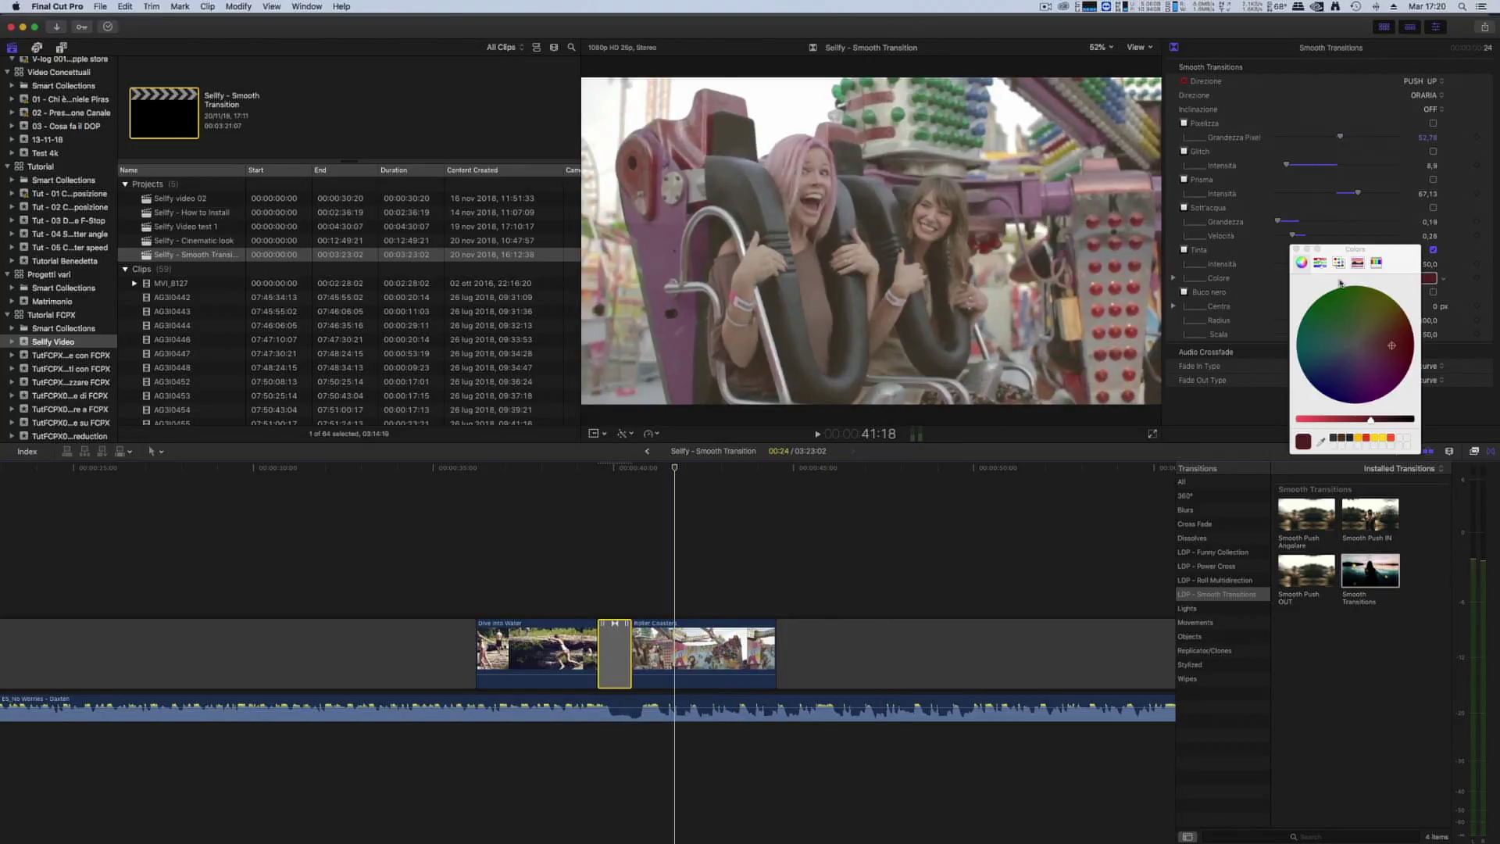
left_click(1296, 250)
left_click(1431, 292)
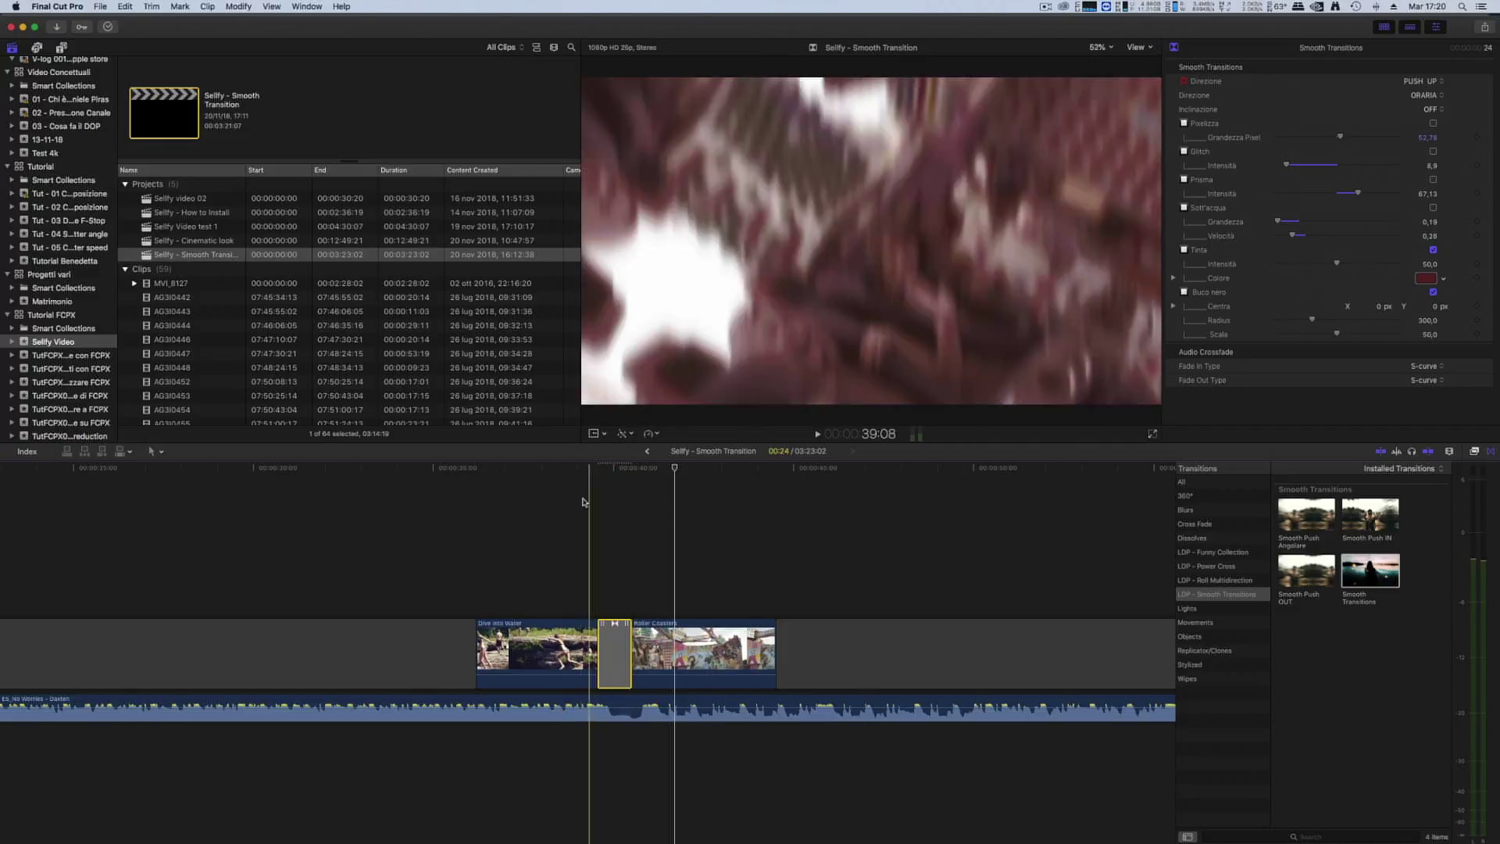
left_click(589, 502)
key("l")
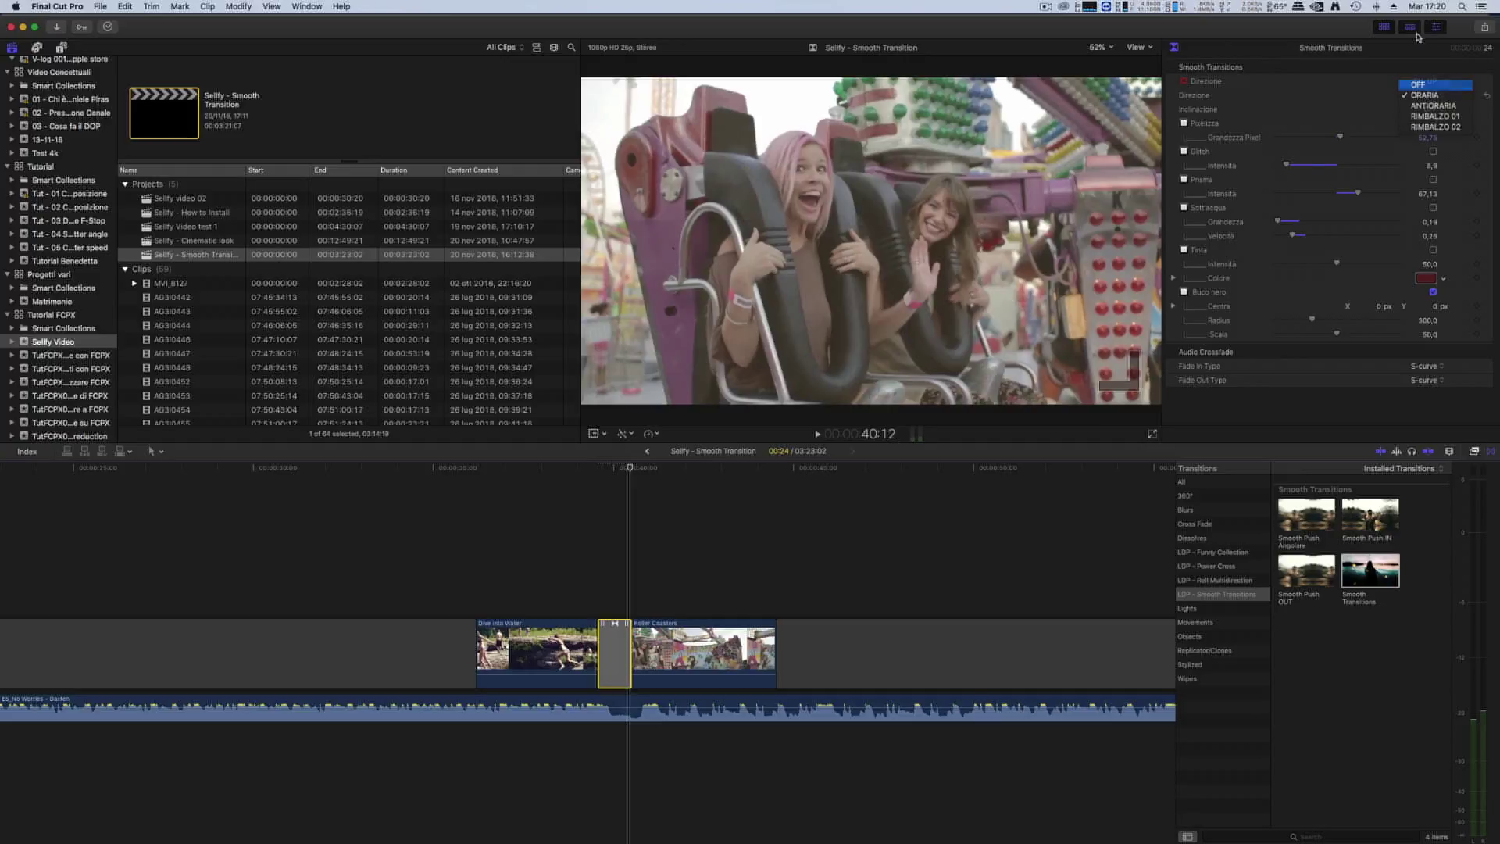
- Turn rotation off, nudge the black-hole centre to 0,07 and 0,06 px, then disable Buco nero
left_click(1426, 81)
left_click(1422, 17)
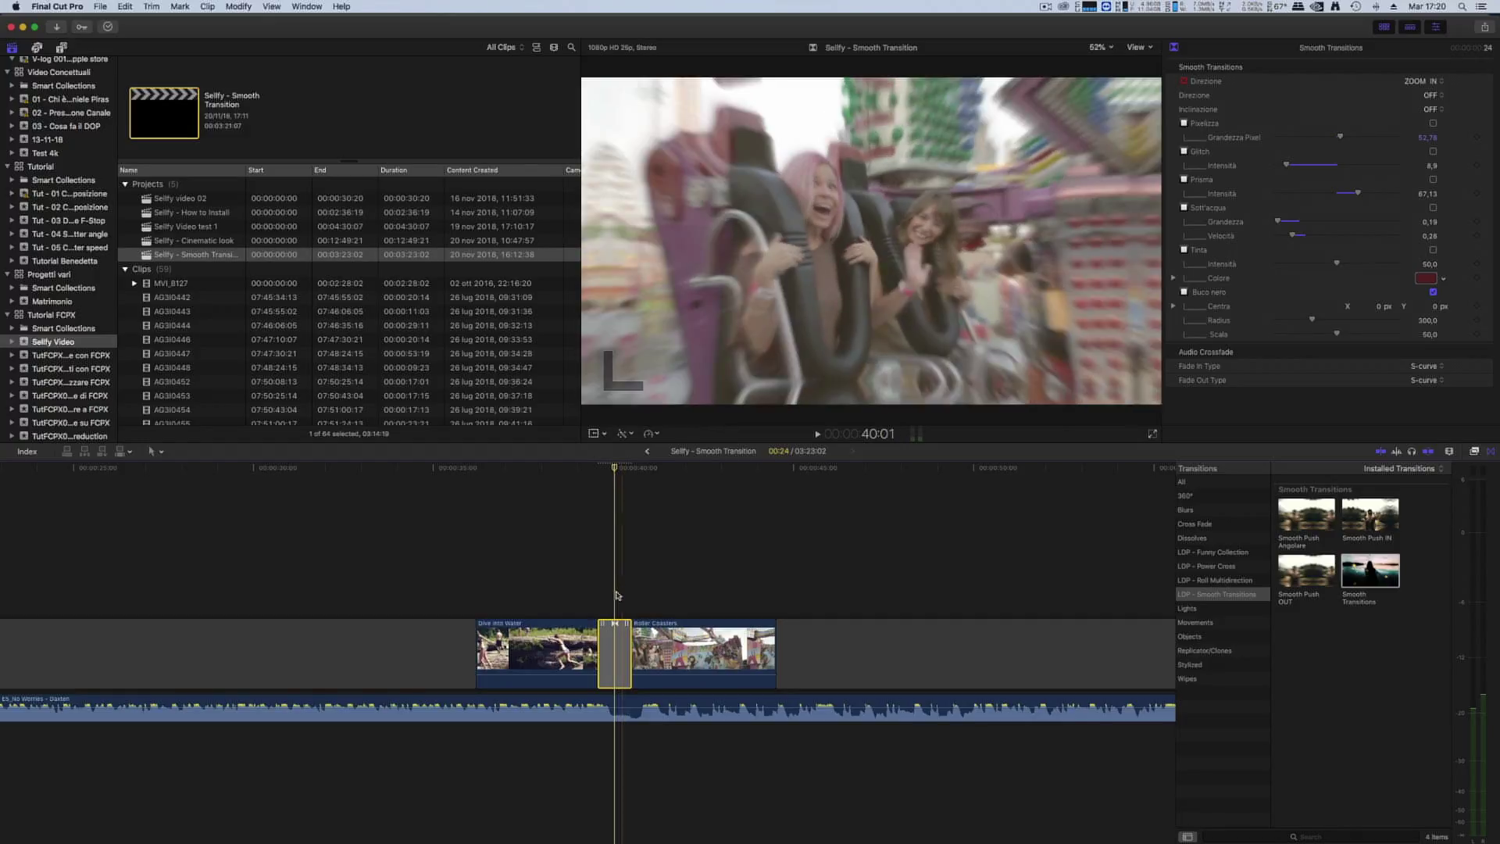
left_click(1434, 292)
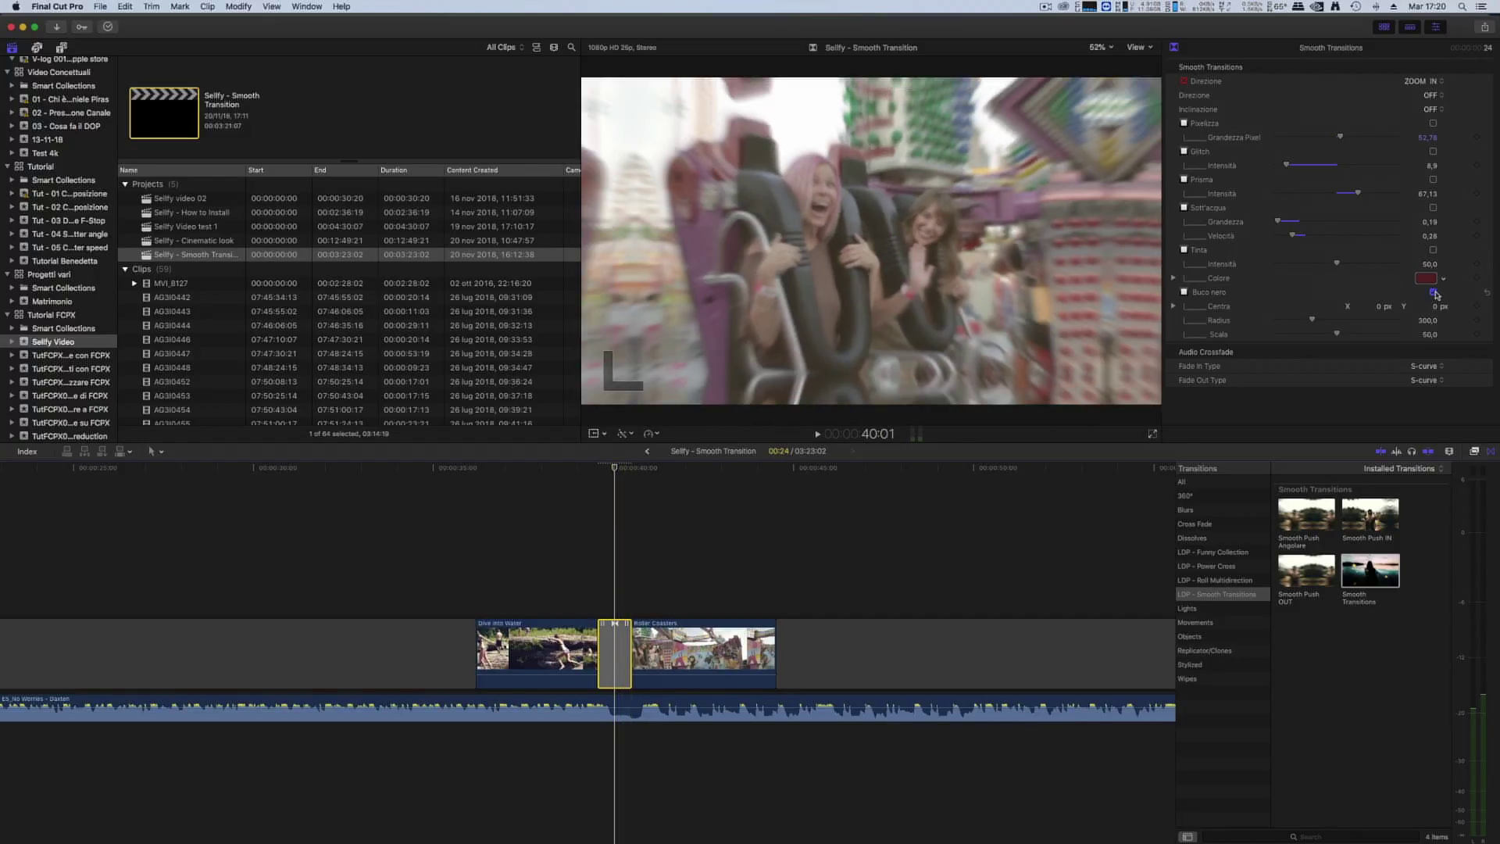
left_click(1379, 307)
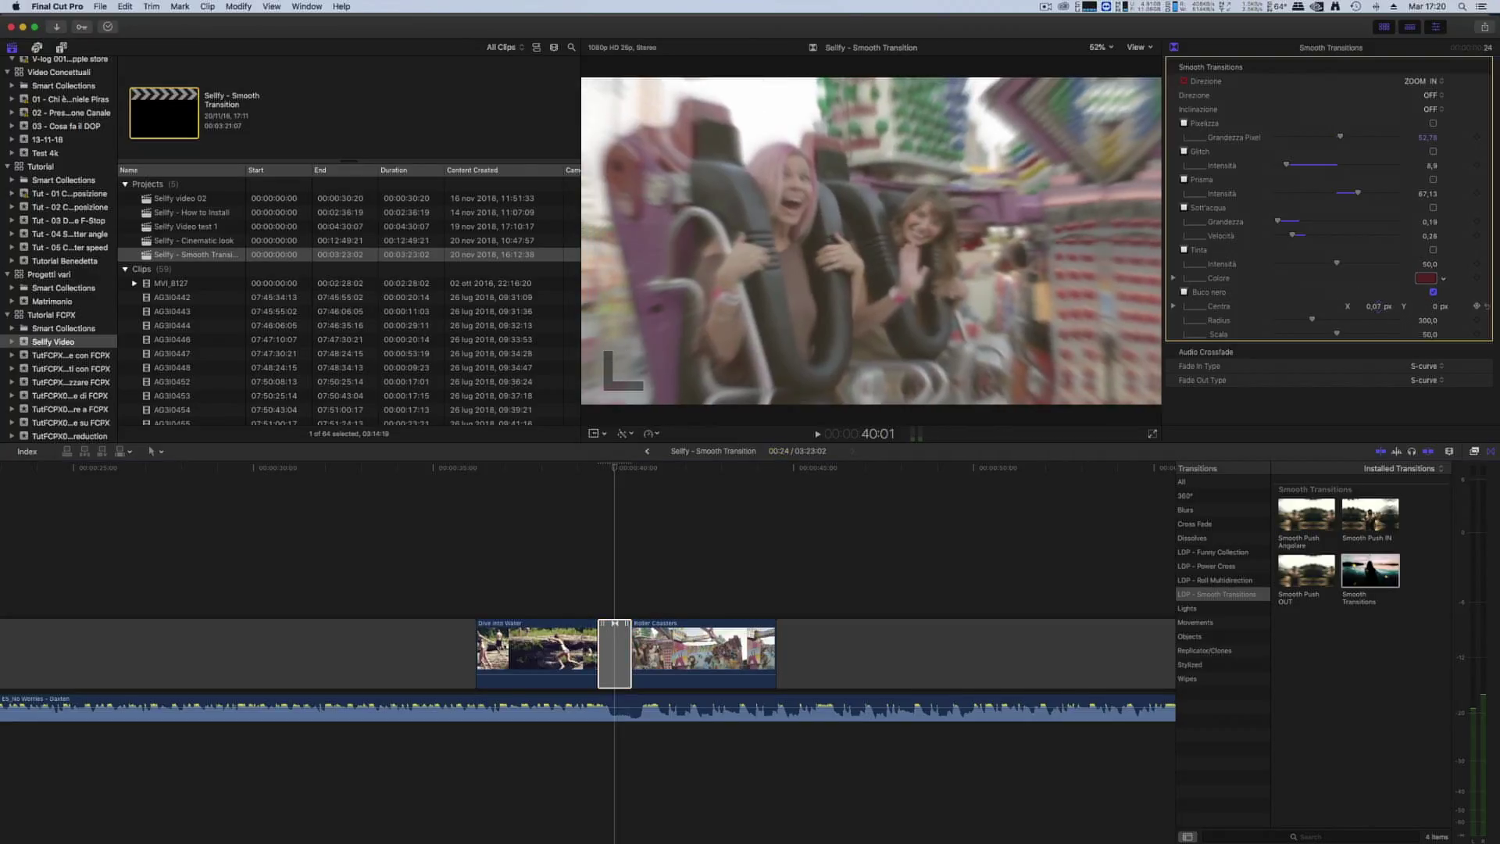
left_click_drag(1375, 306, 1379, 306)
left_click_drag(1425, 307, 1432, 306)
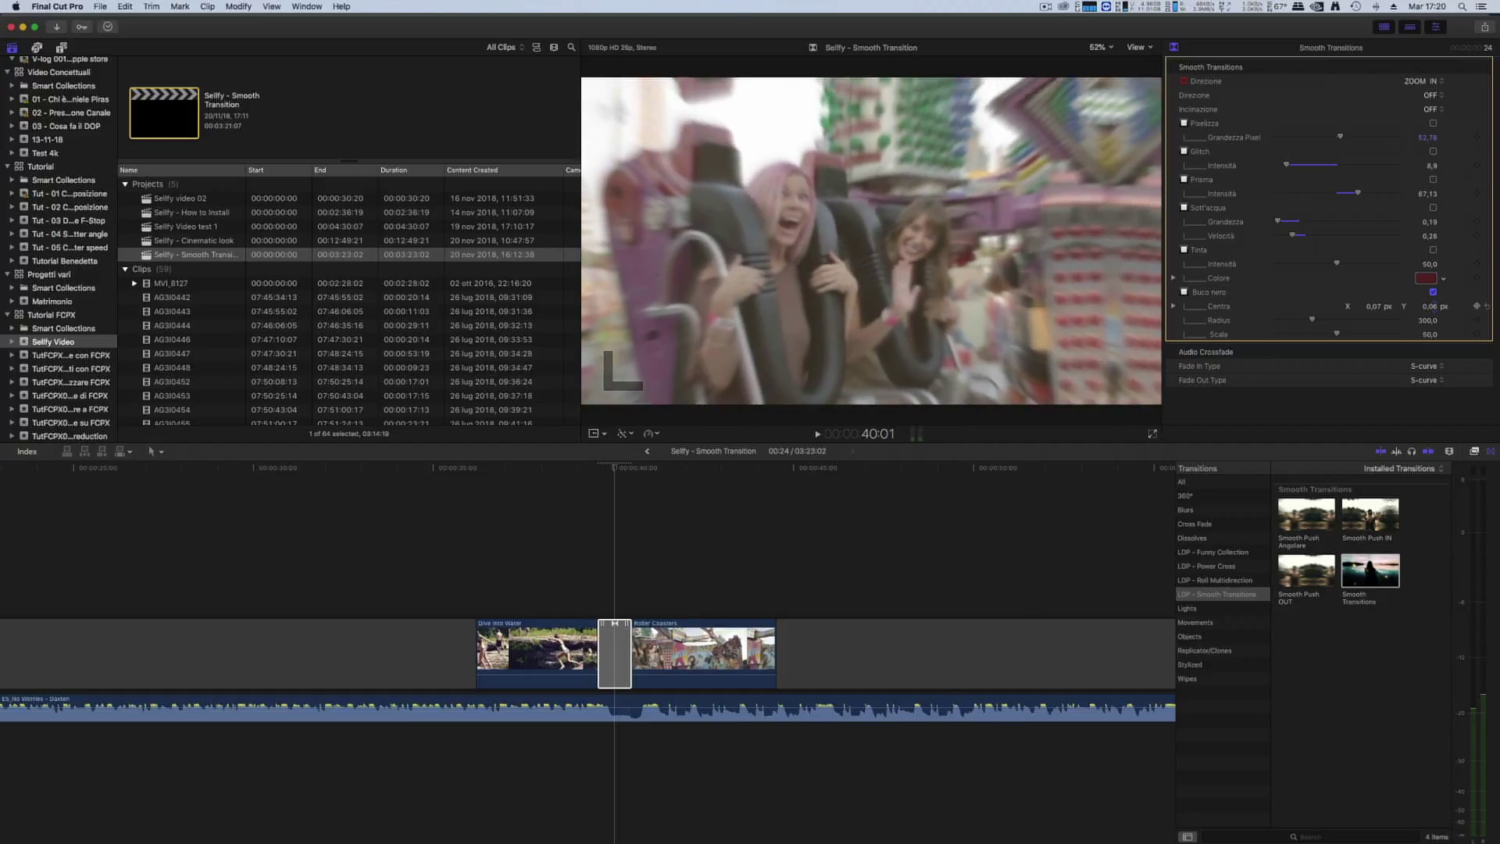
left_click(1433, 291)
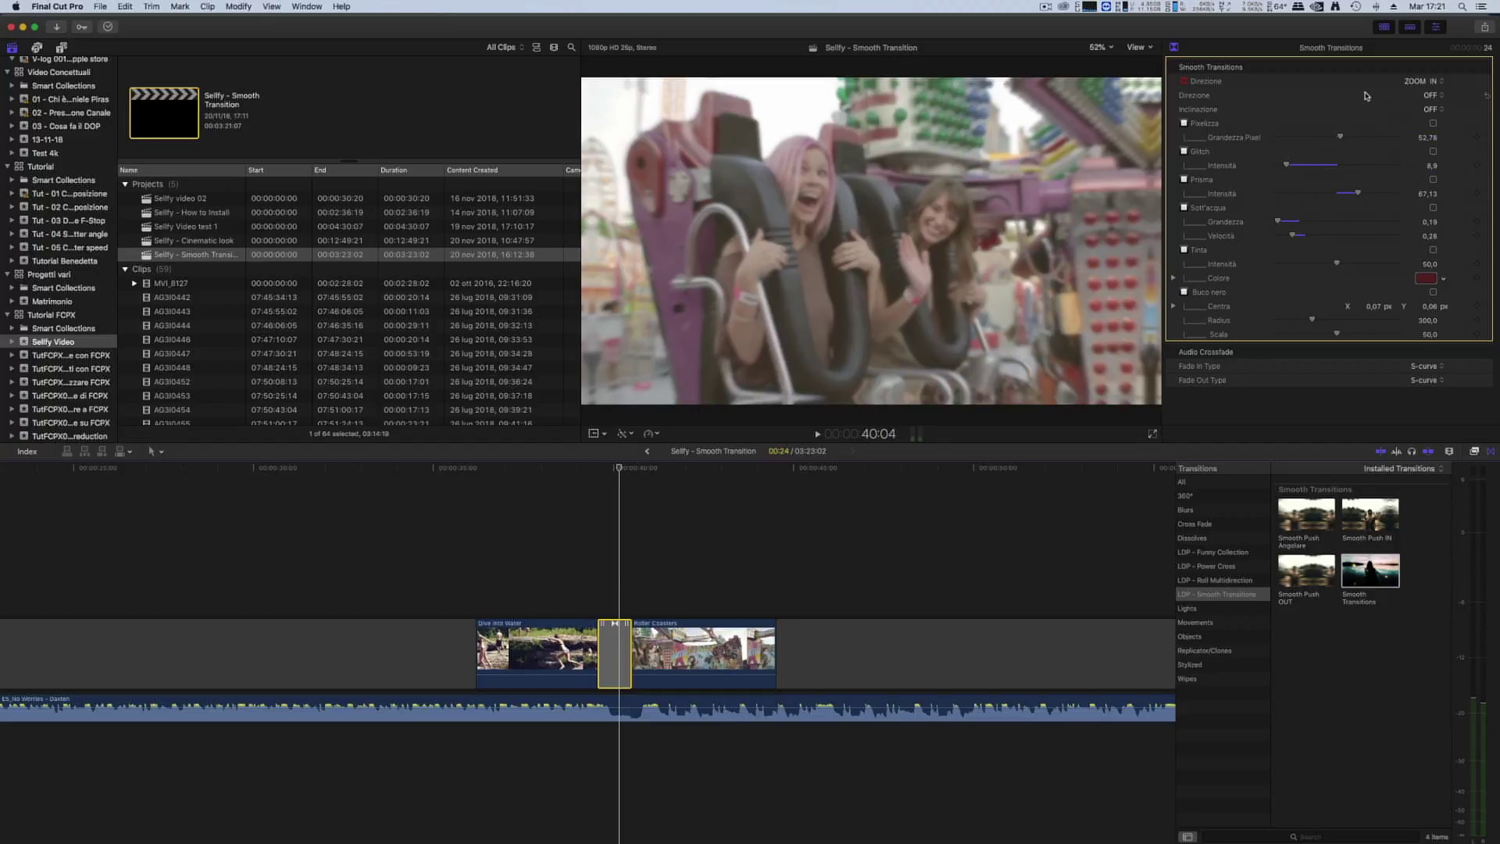
- Reopen the Direzione list and leave the transition on ZOOM IN
left_click(1415, 81)
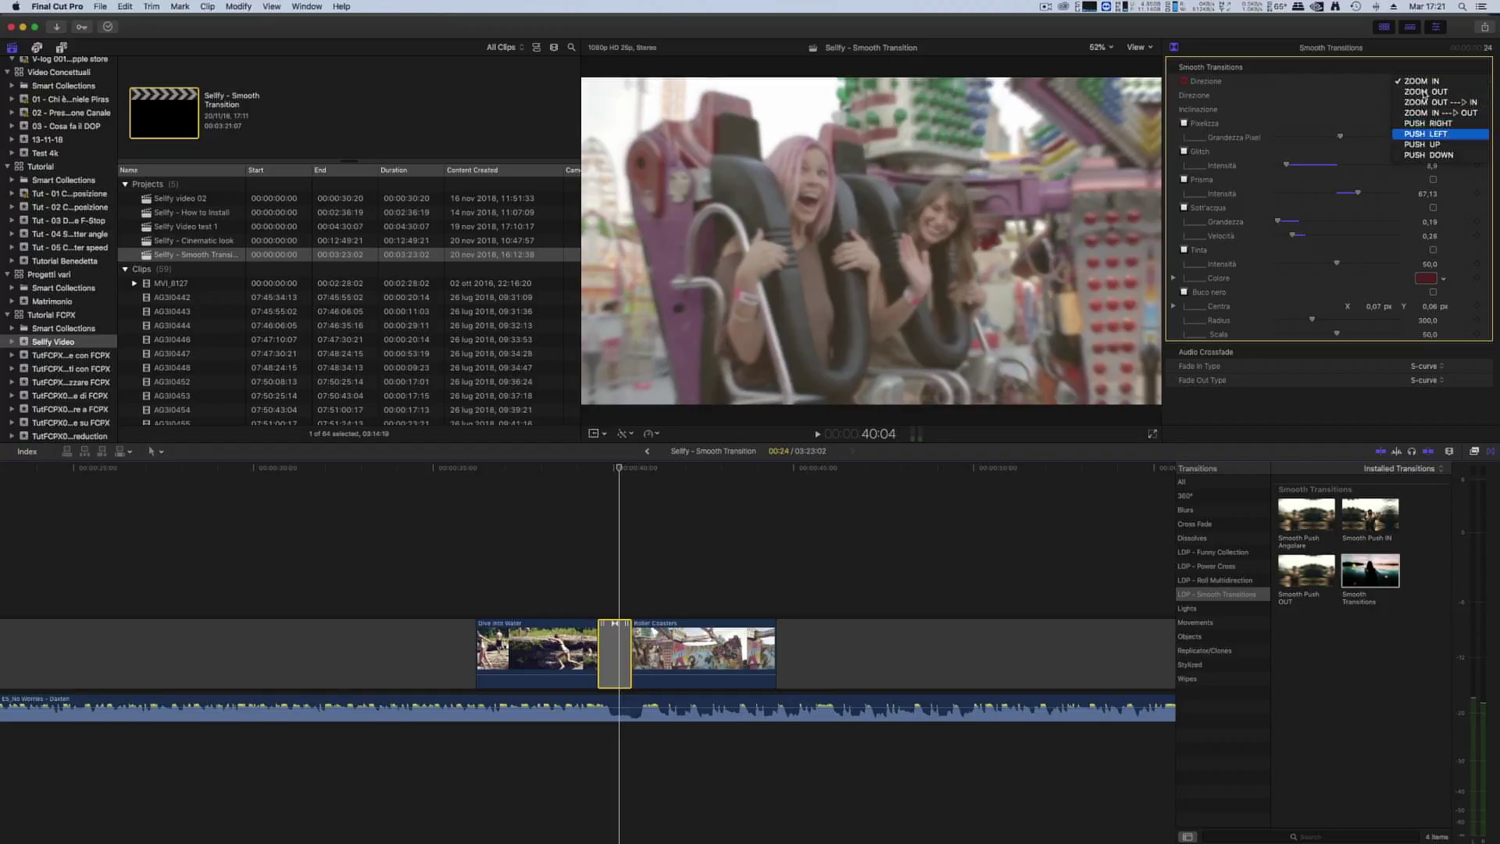
left_click(1357, 138)
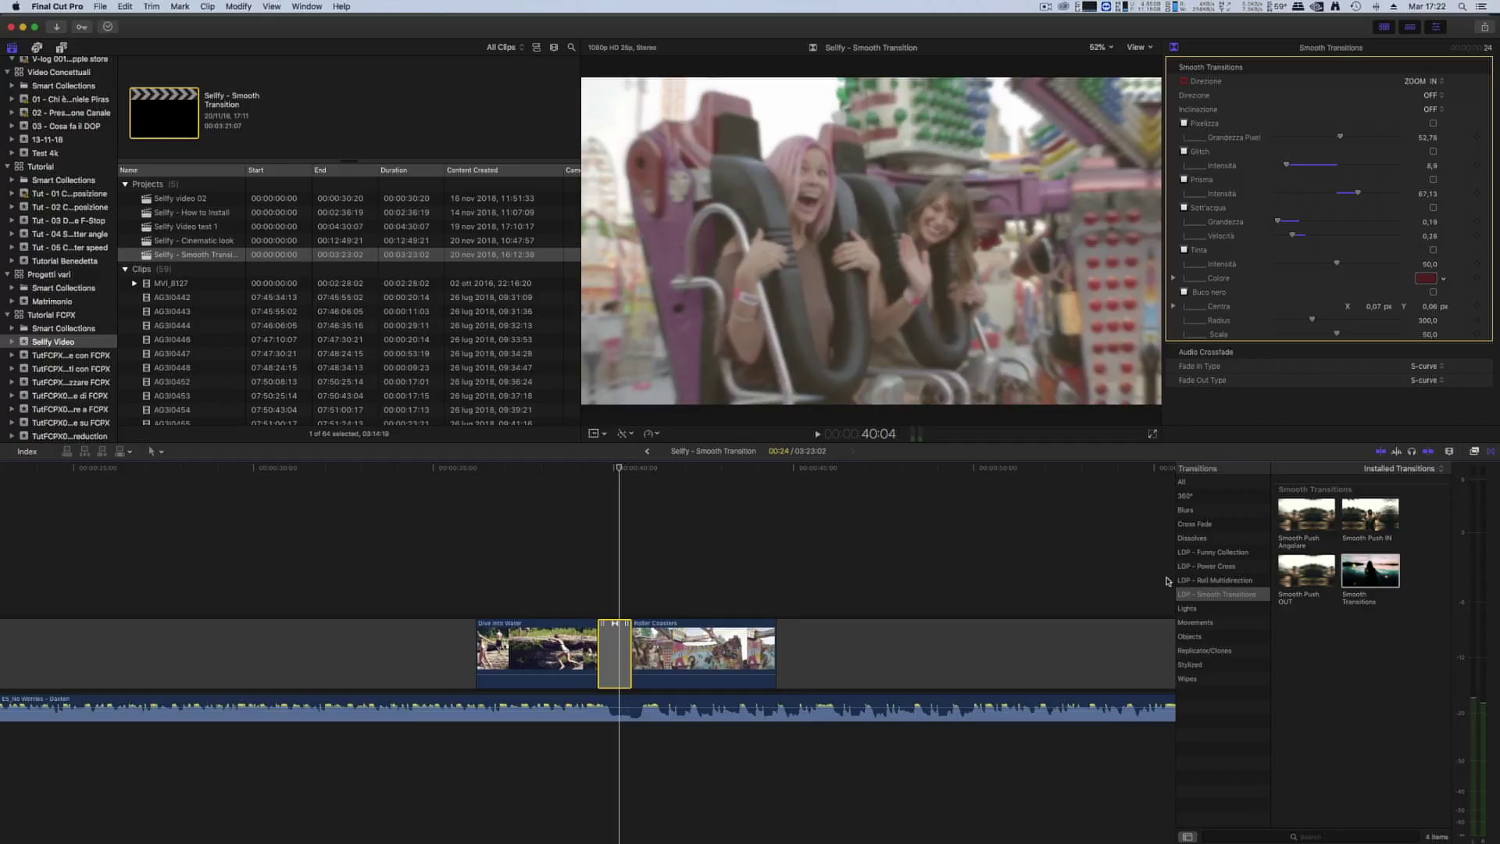
- Browse LDP - Roll Multidirection and Power Cross, then scroll through LDP - Funny Collection's Glitch, Neon and T-Colorate thumbnails
left_click(1218, 582)
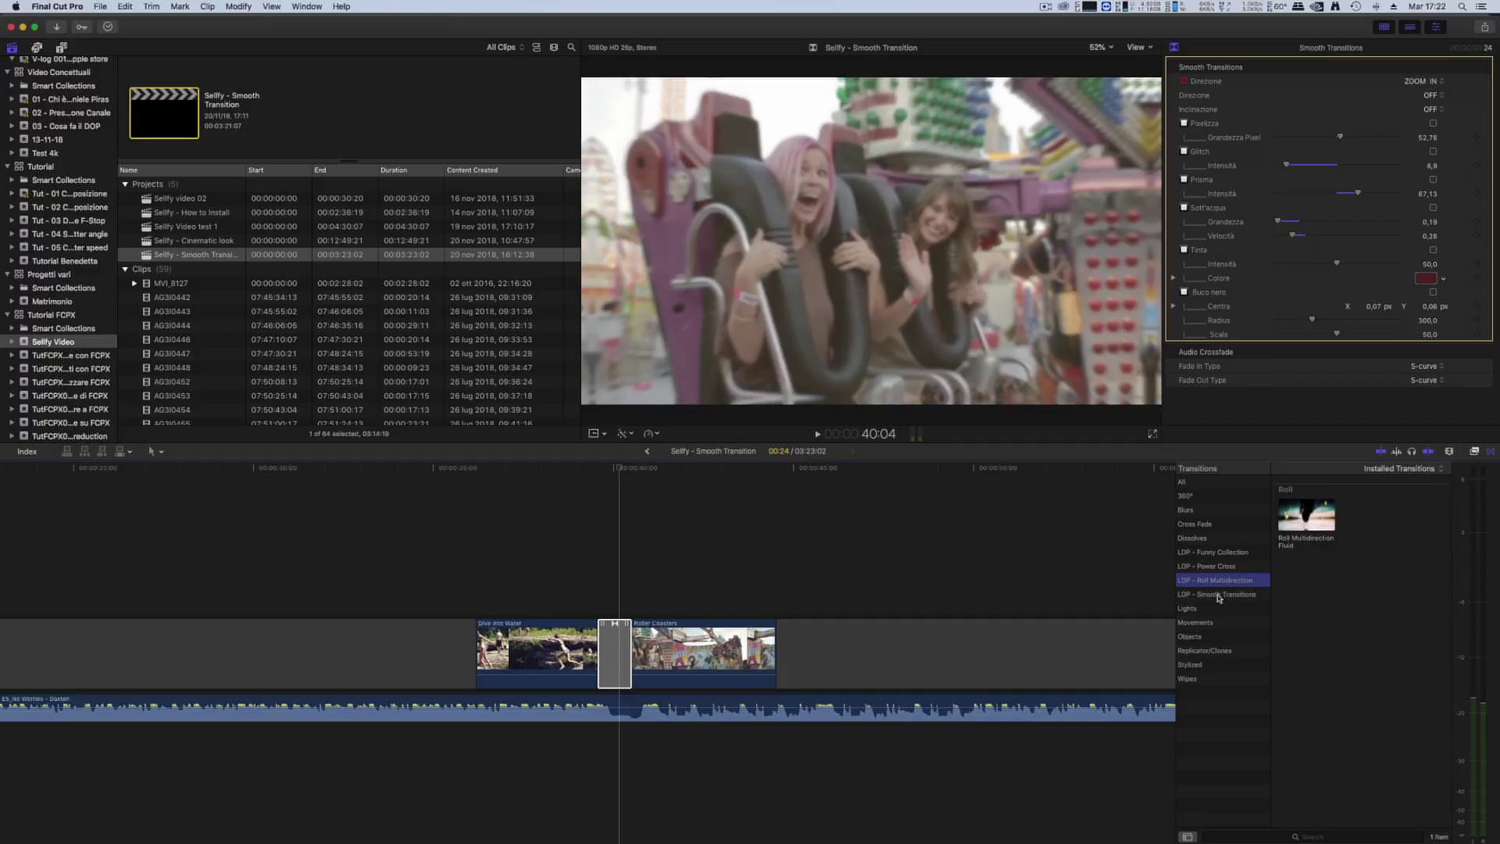
left_click(1218, 567)
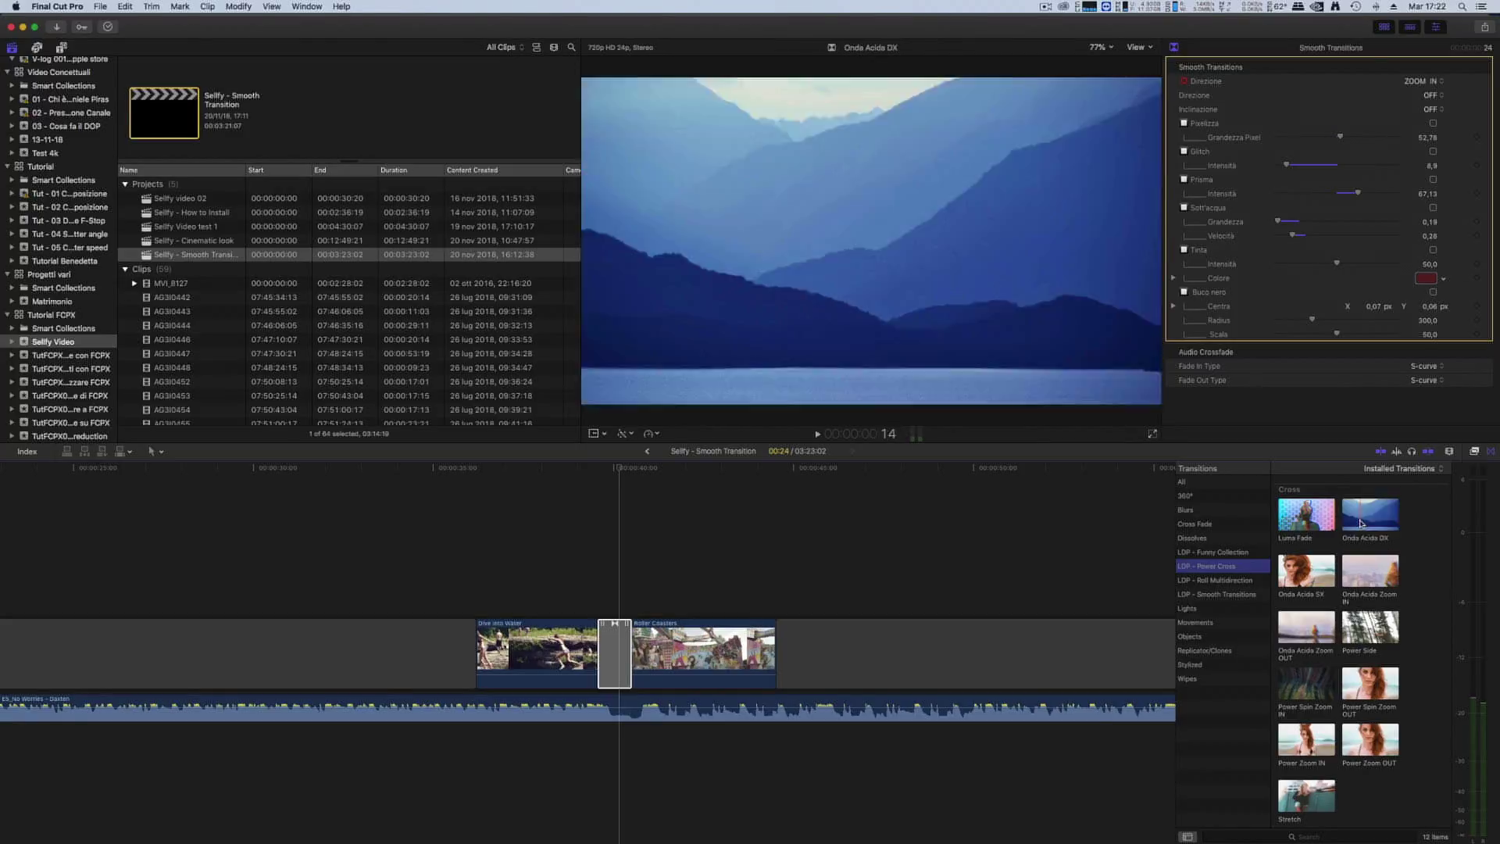
left_click(1228, 553)
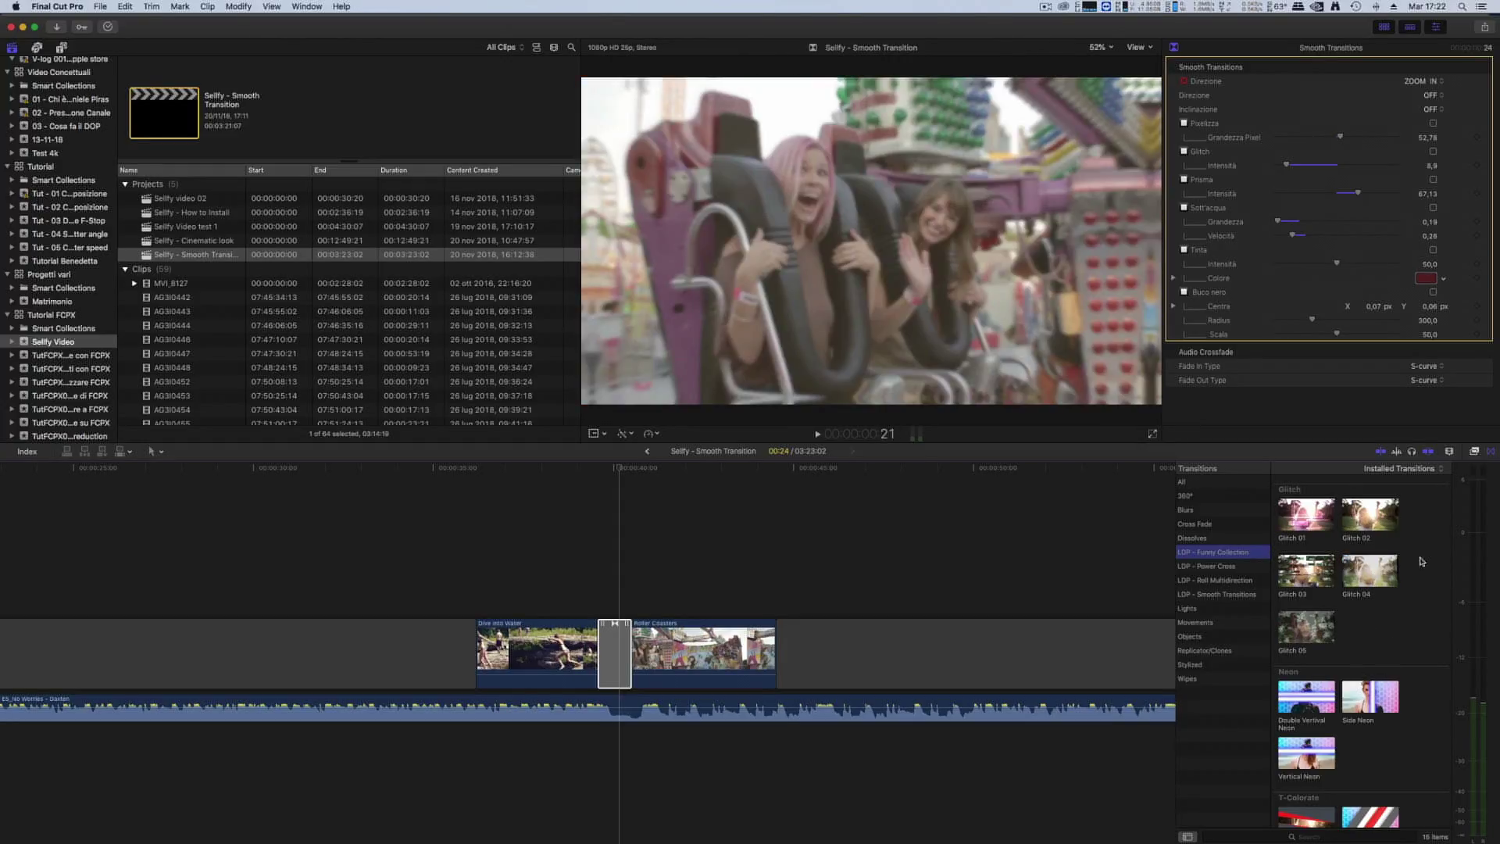
scroll(1408, 633, "down", 1)
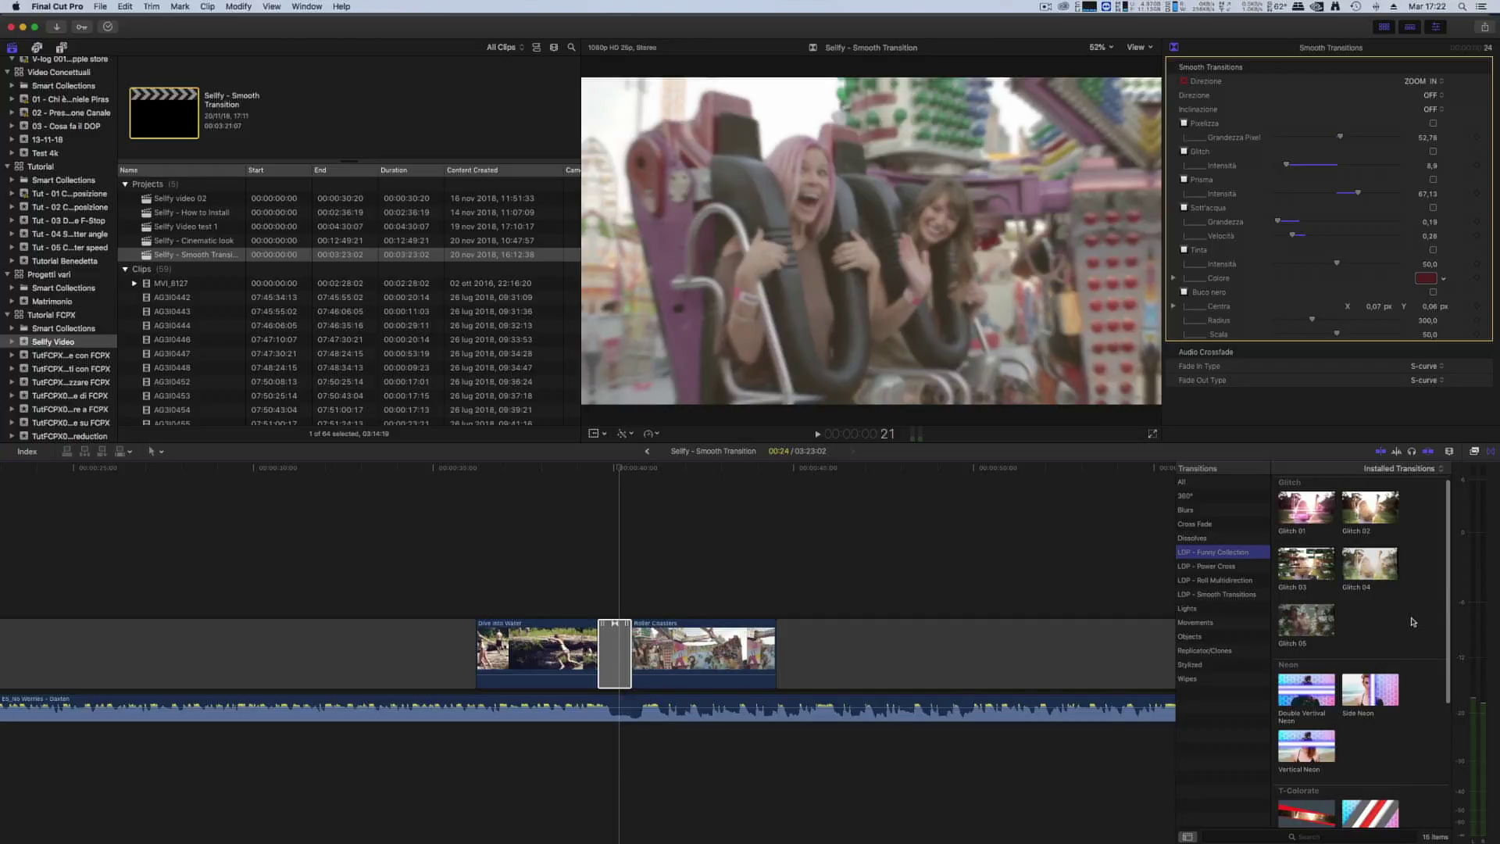
scroll(1406, 633, "down", 5)
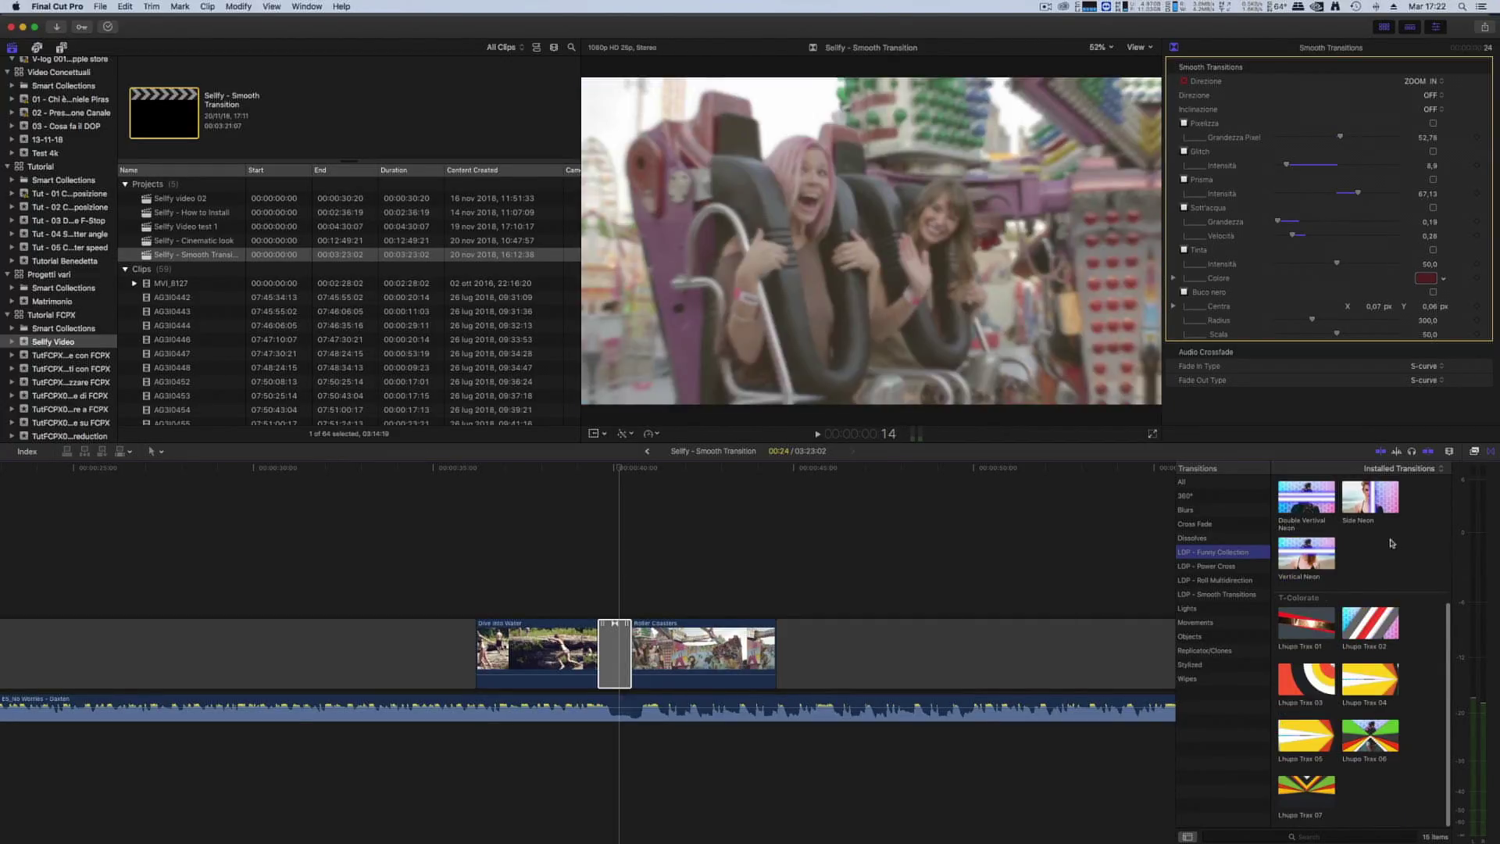
scroll(1347, 558, "up", 5)
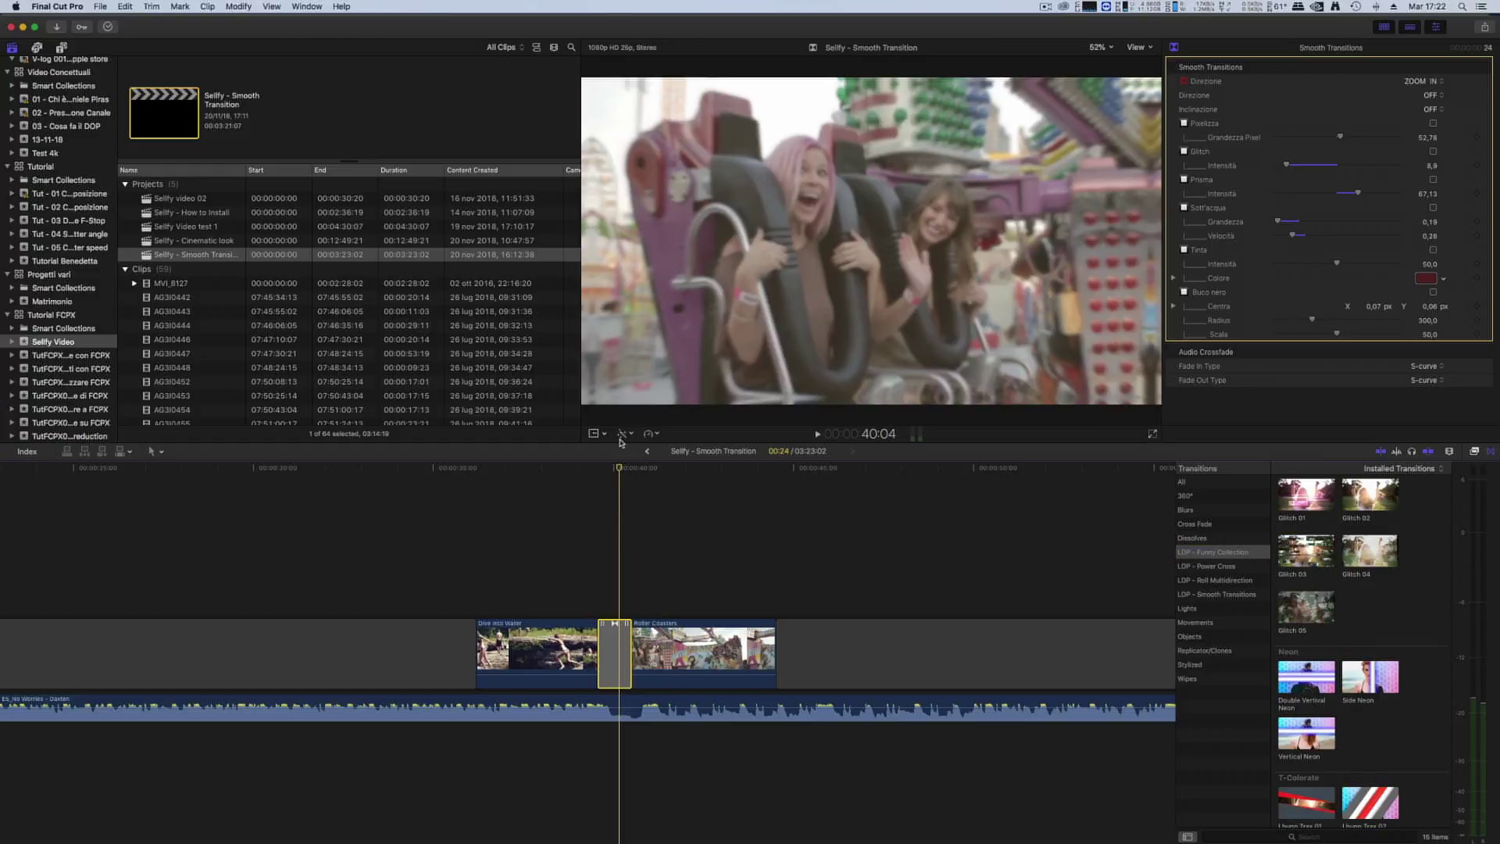